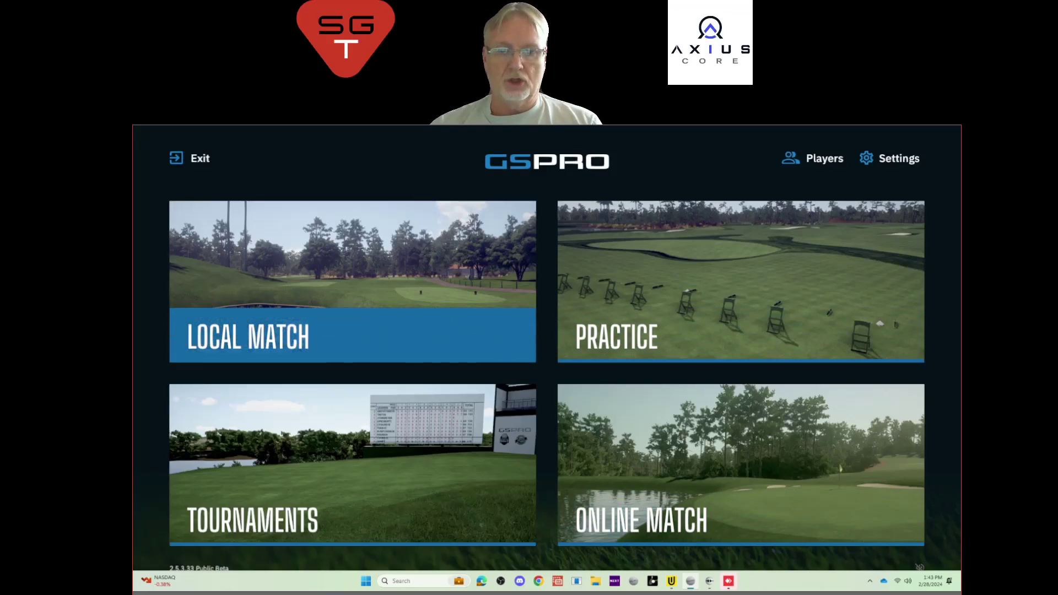
Step: Open the Local Match course list, browse installed courses, and focus the Search box
click(332, 271)
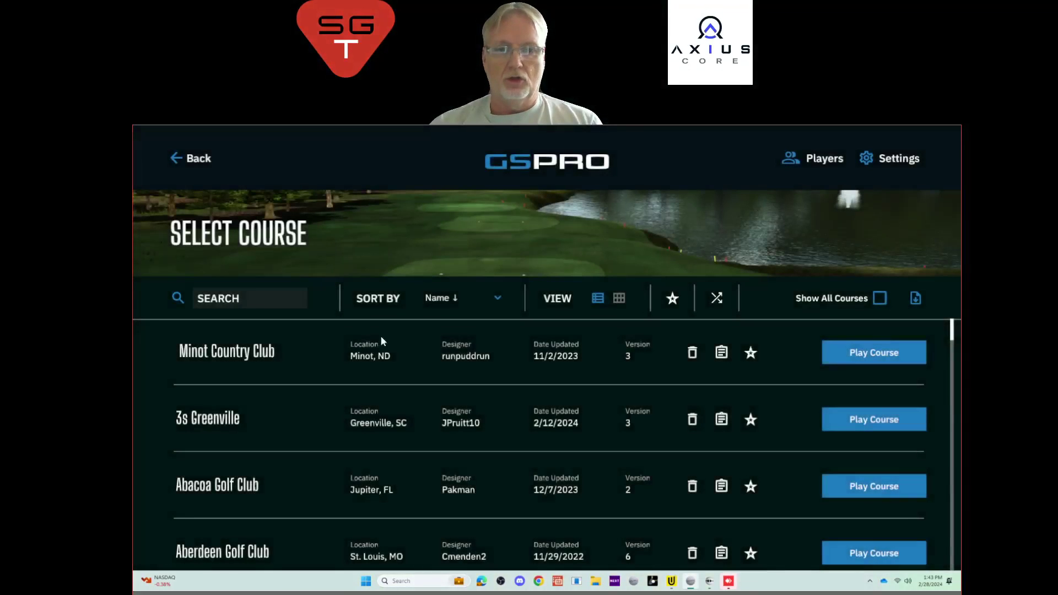
scroll(438, 426, down, 3)
scroll(438, 424, up, 3)
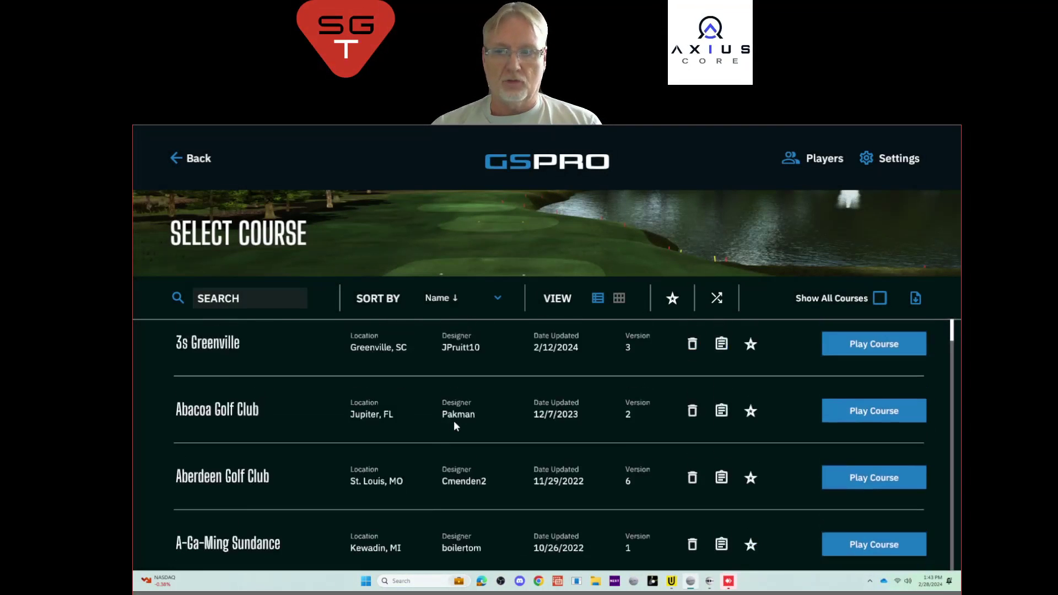
scroll(457, 424, down, 5)
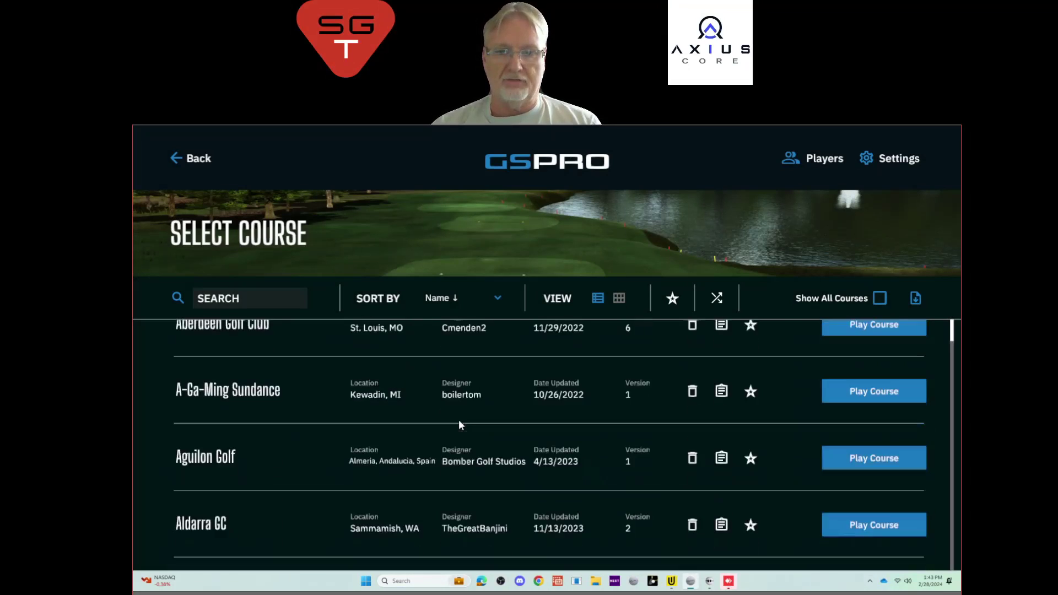
scroll(460, 423, up, 5)
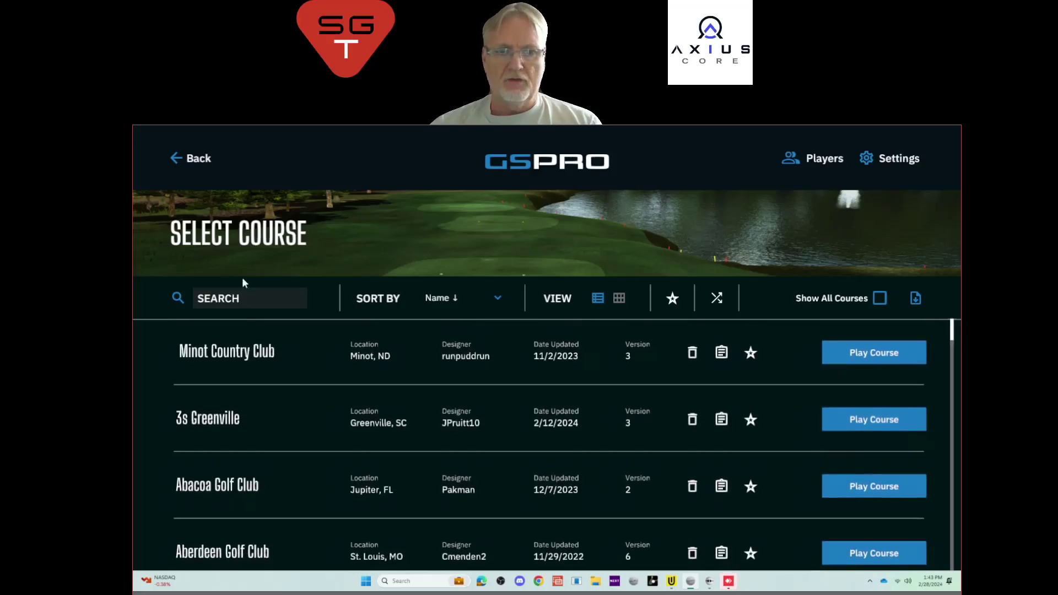
click(220, 298)
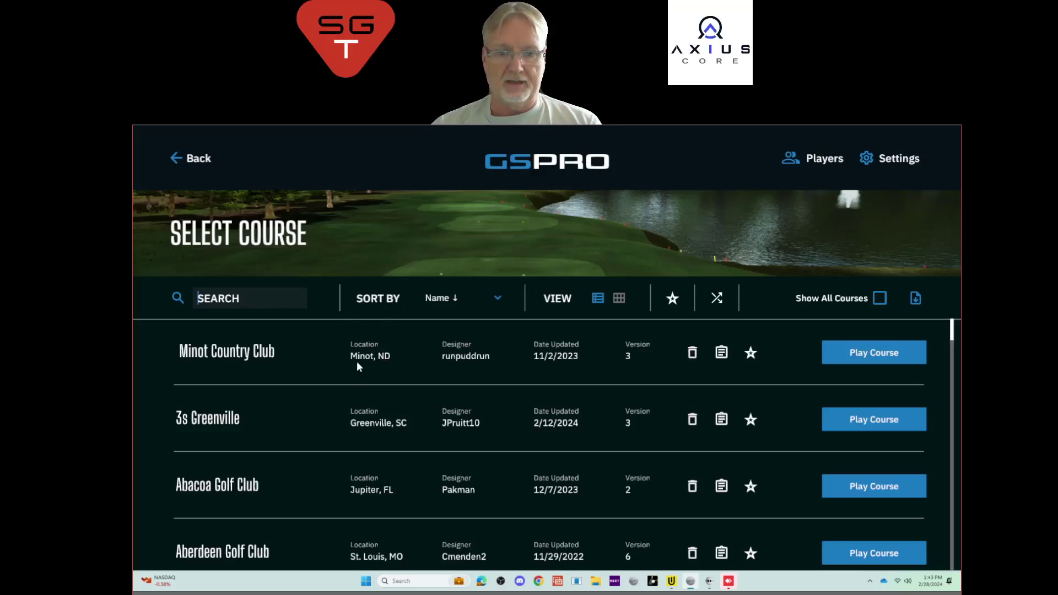
Step: Search the course list for 'Minot', review the results, then clear the search
text(Minot)
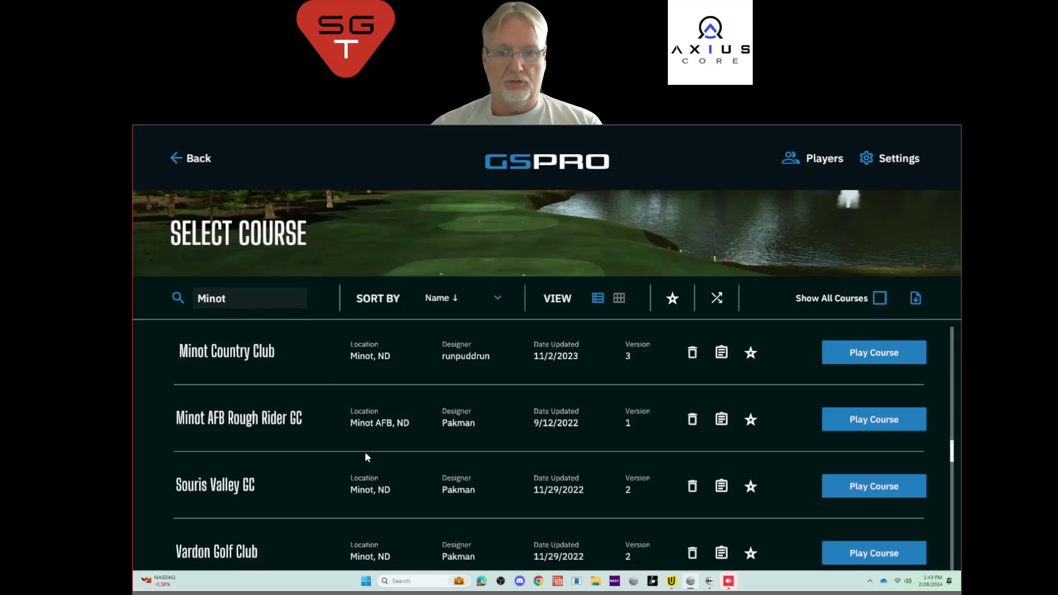
scroll(366, 459, down, 1)
scroll(365, 458, up, 1)
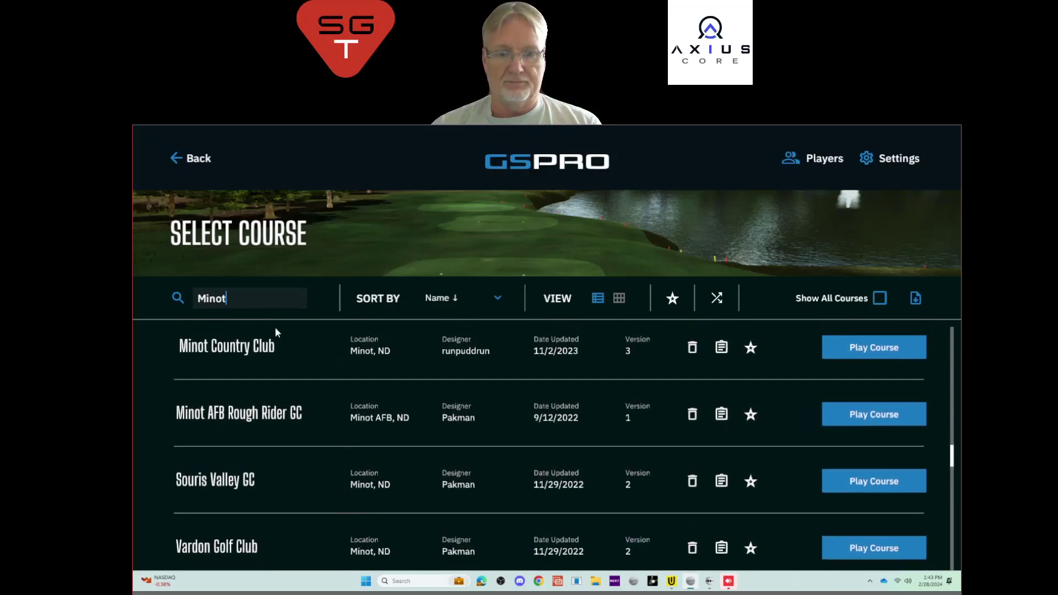
key(BackSpace)
key(BackSpace)
key(BackSpace)
key(BackSpace)
key(BackSpace)
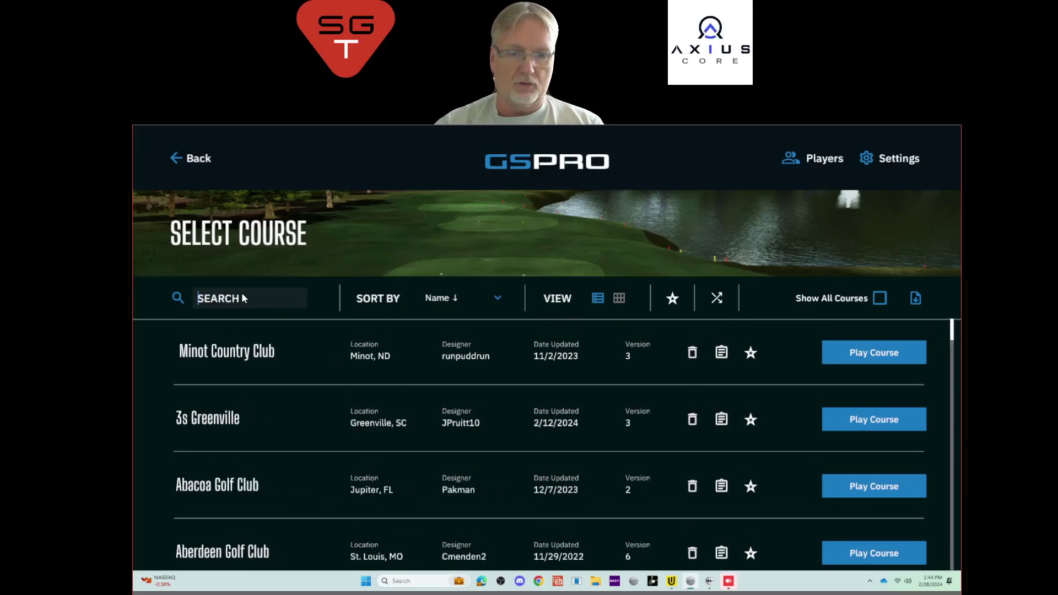
Step: Search for designer 'Tek', review the matching courses, then clear it
text(Tekbud)
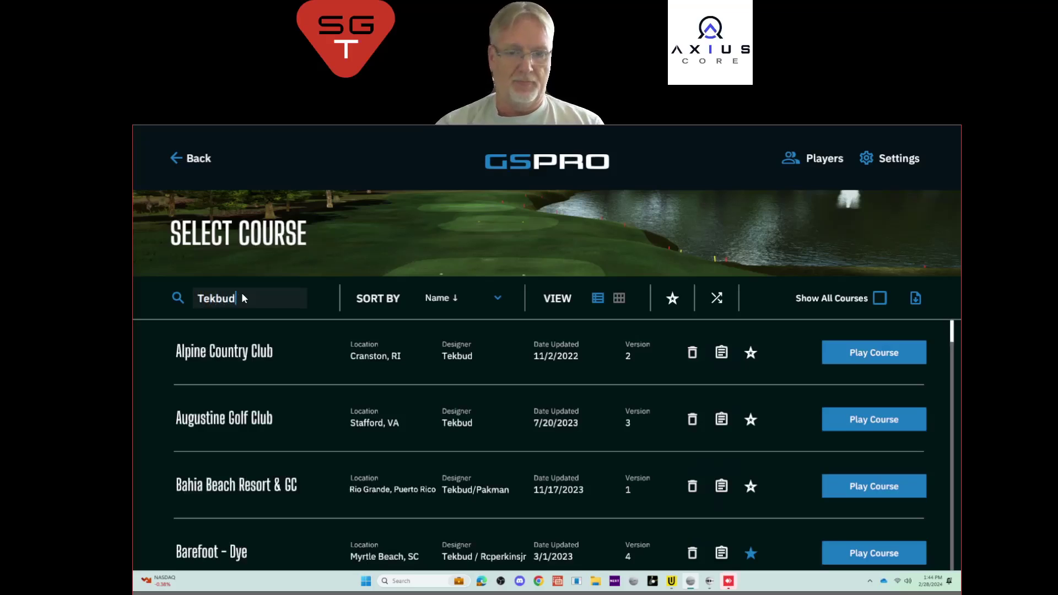
scroll(456, 382, down, 3)
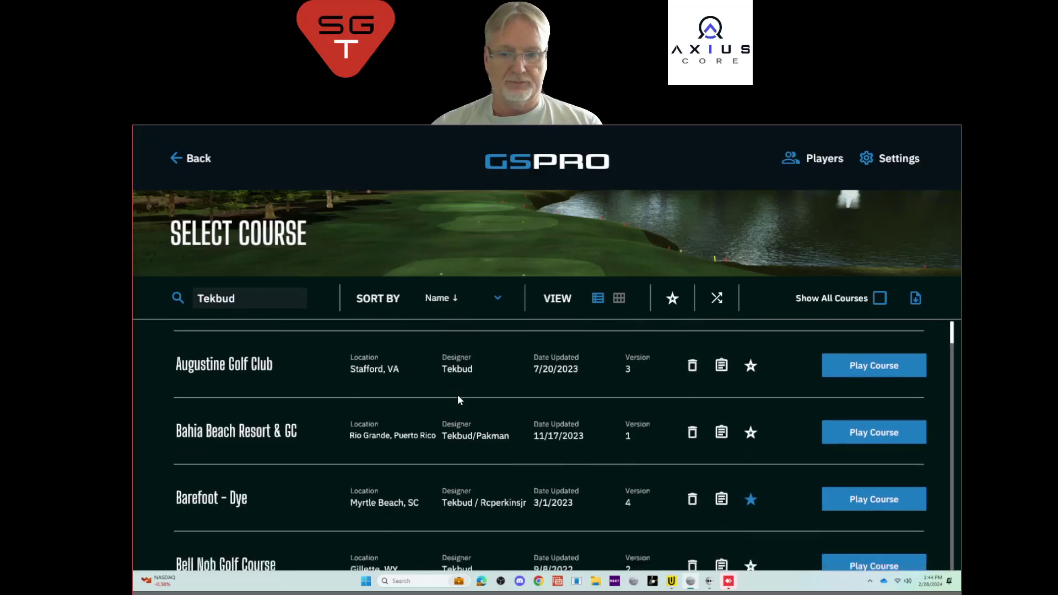
scroll(456, 405, up, 3)
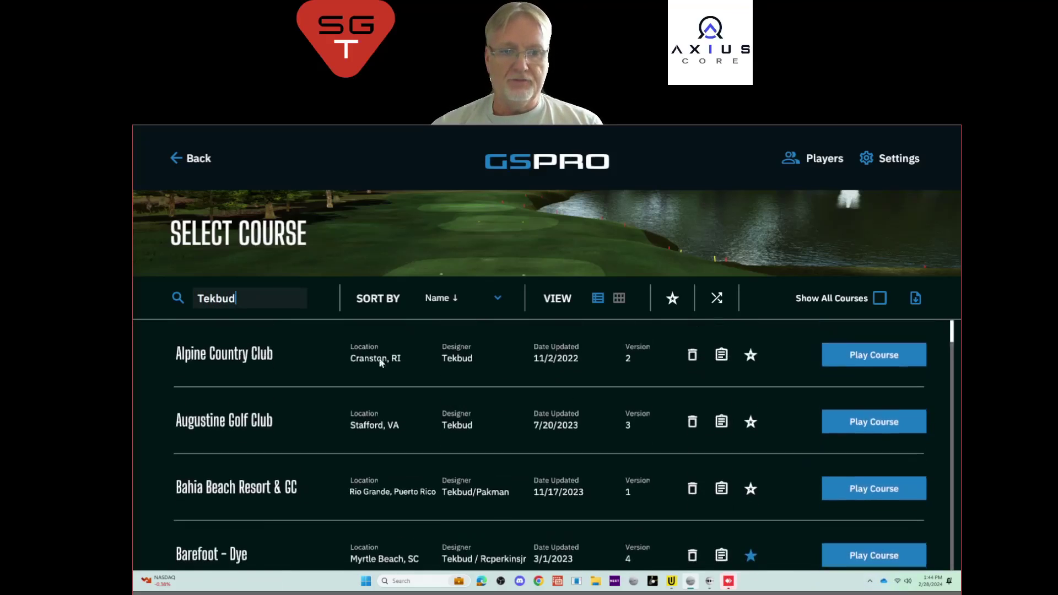
key(BackSpace)
key(BackSpace)
key(BackSpace)
key(BackSpace)
key(BackSpace)
key(BackSpace)
Step: Search for designer 'rcp', browse the matches, and select the search text
text(rc)
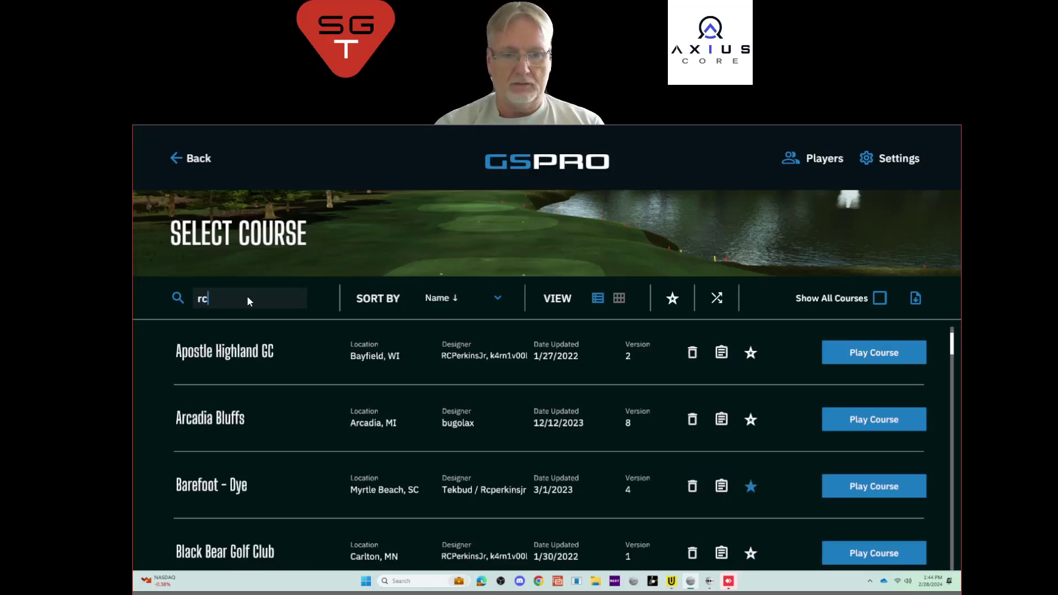
text(perkins)
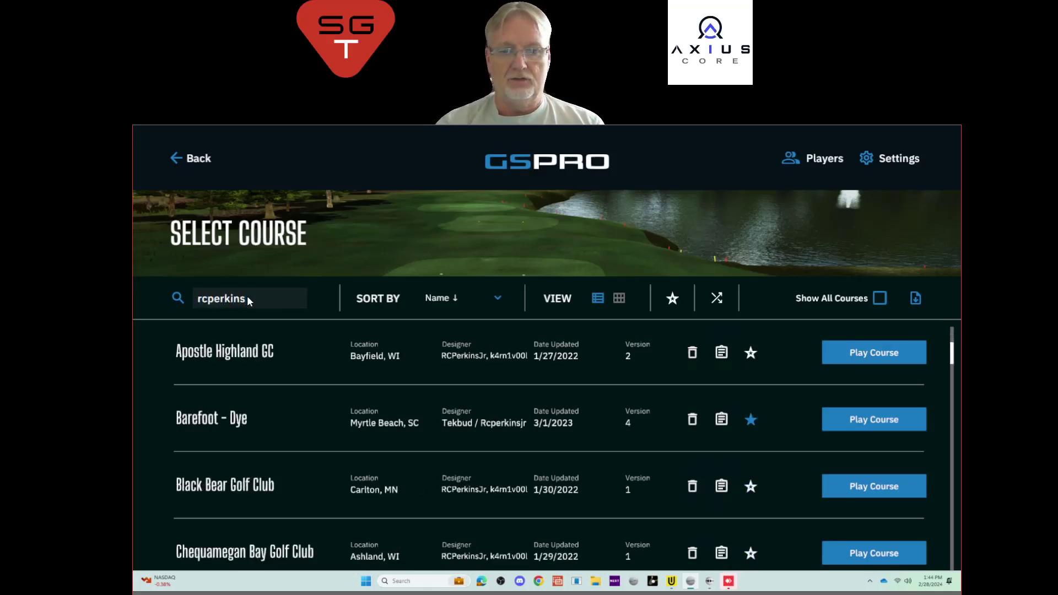
scroll(408, 451, down, 2)
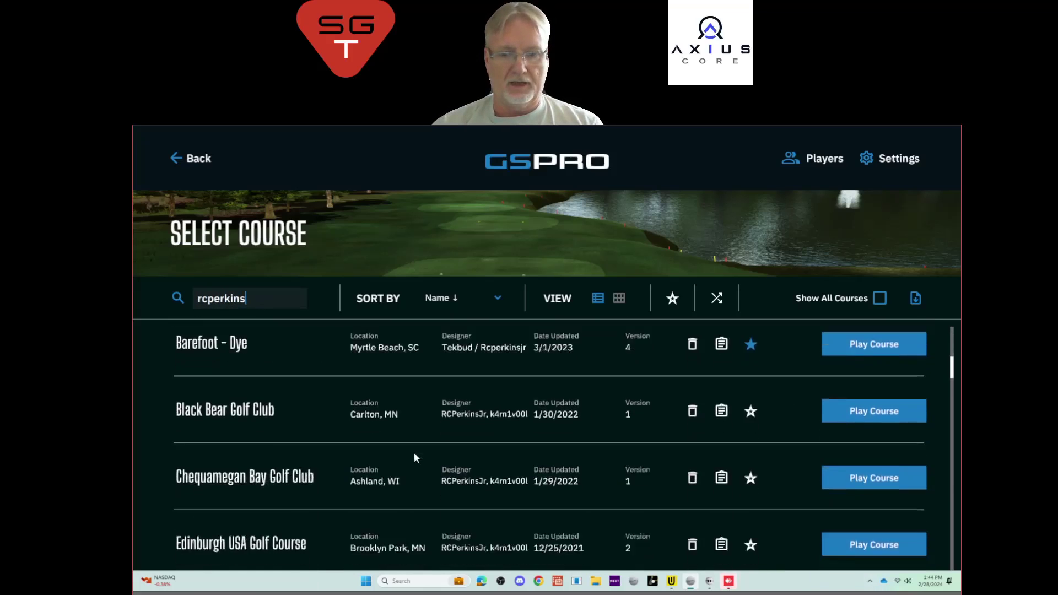
scroll(428, 464, down, 3)
scroll(386, 436, up, 3)
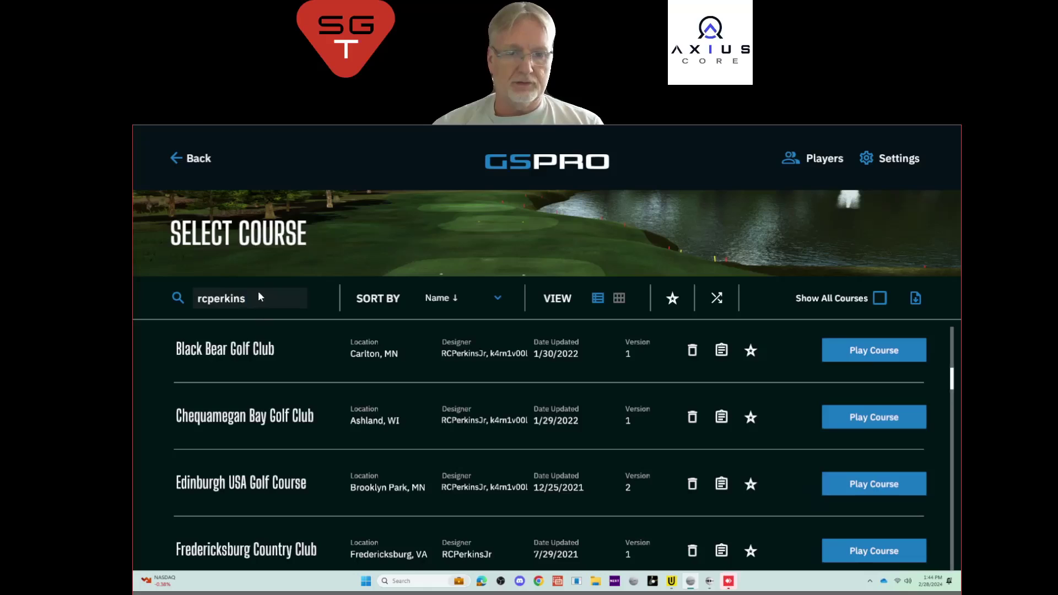
drag(258, 297, 177, 298)
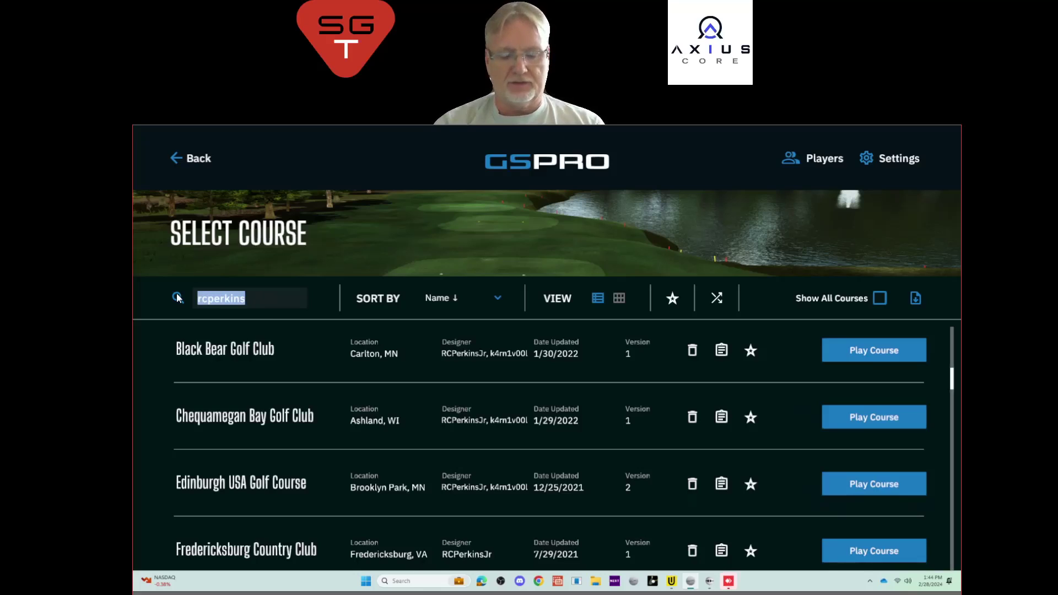
Step: Search 'VA' and browse matches like Alpine Valley, Augustine and Ballyhack, then select the term
text(VA)
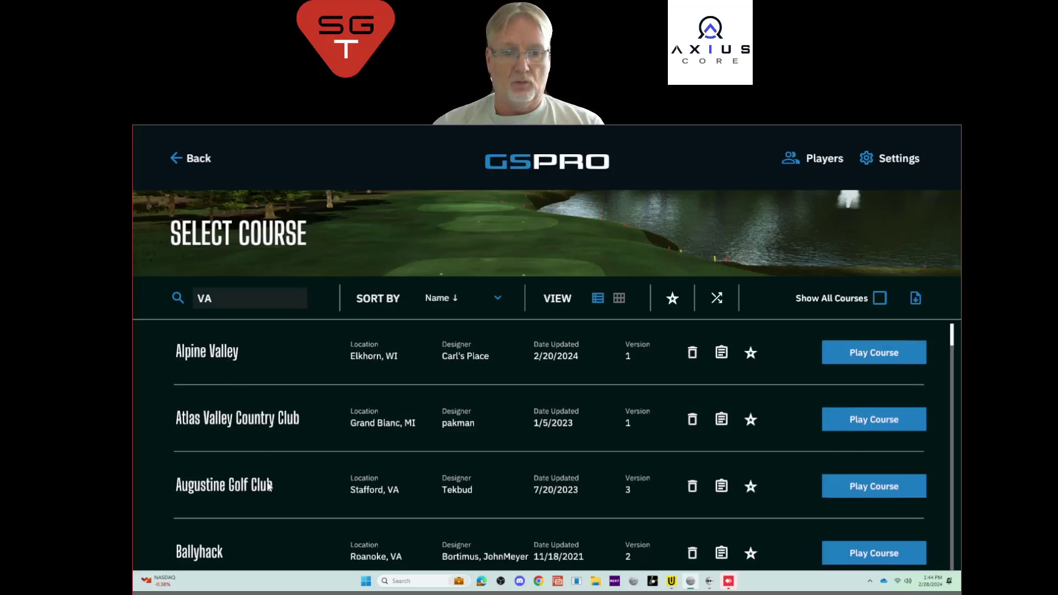
scroll(339, 489, down, 1)
scroll(339, 483, down, 5)
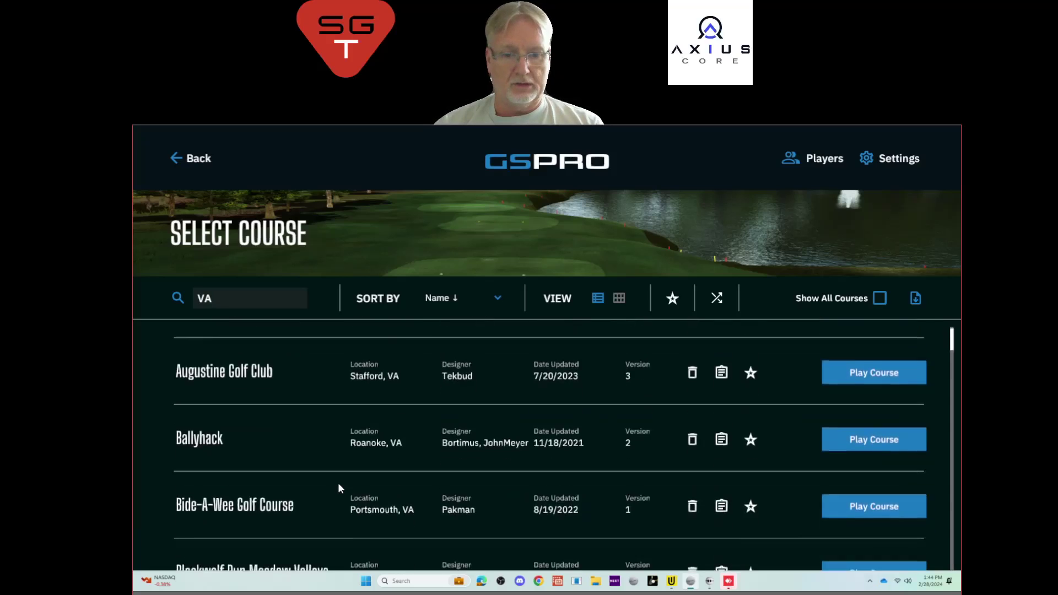
scroll(341, 486, down, 1)
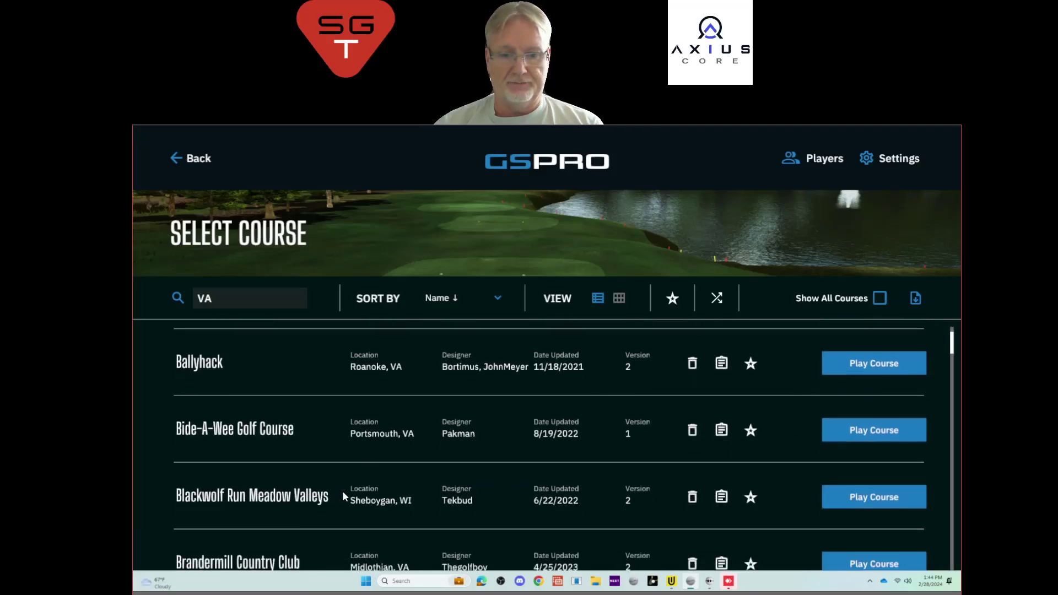
scroll(366, 469, down, 2)
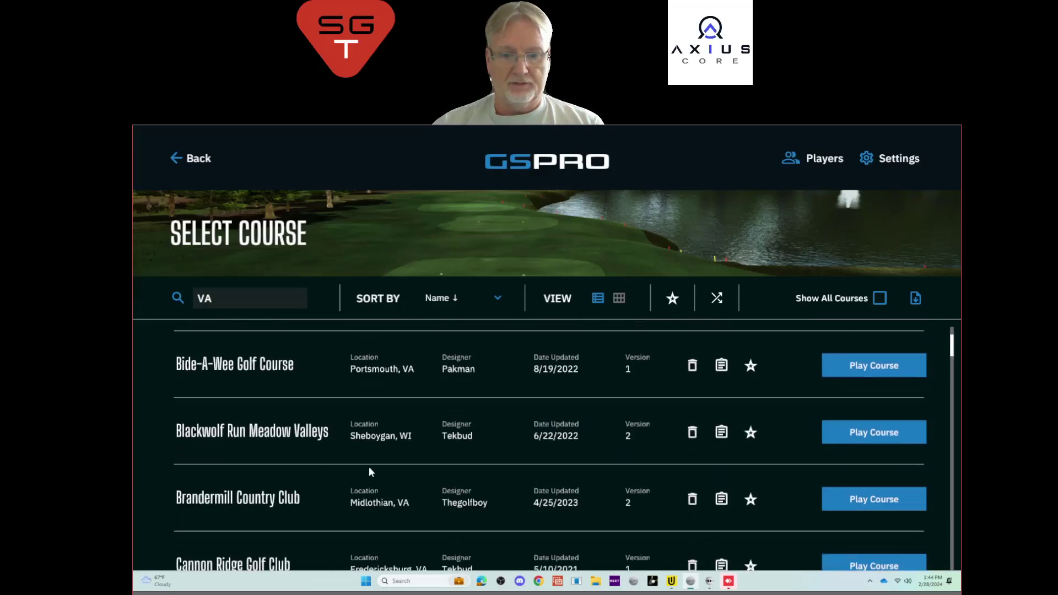
scroll(397, 496, down, 1)
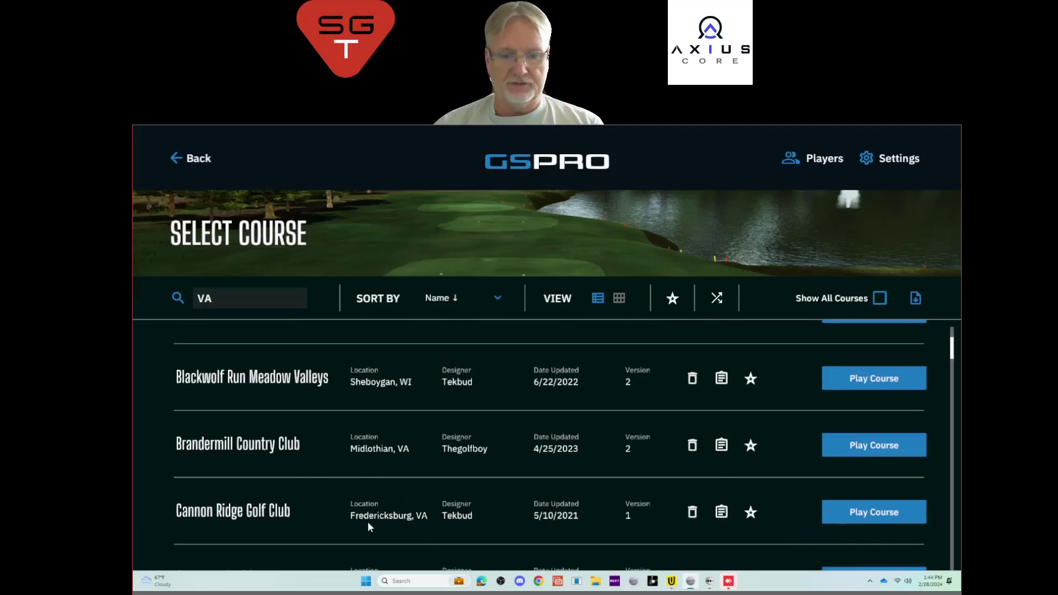
scroll(389, 486, down, 2)
scroll(412, 485, down, 2)
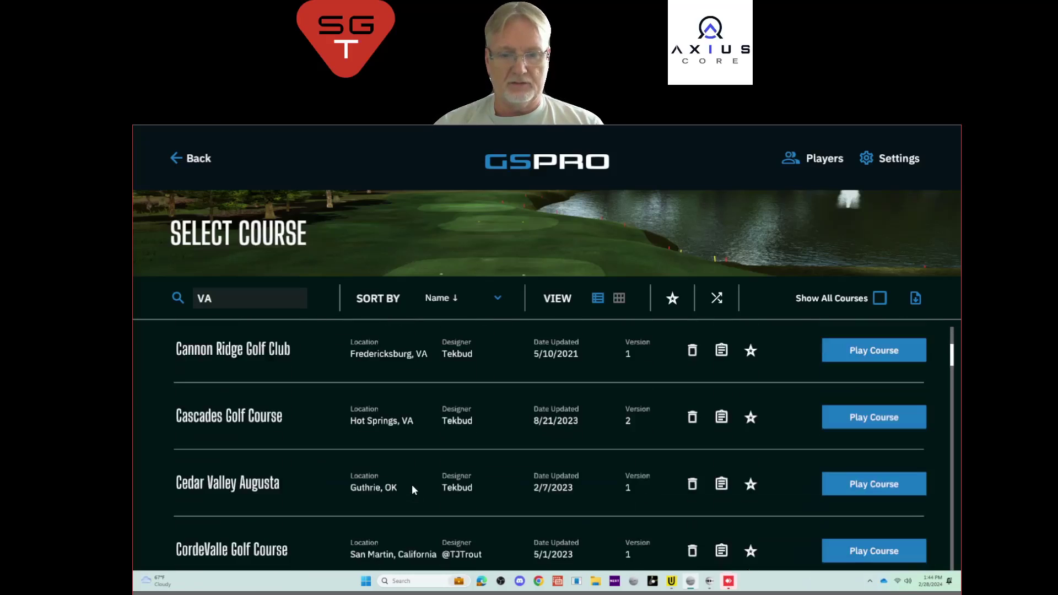
scroll(216, 494, down, 1)
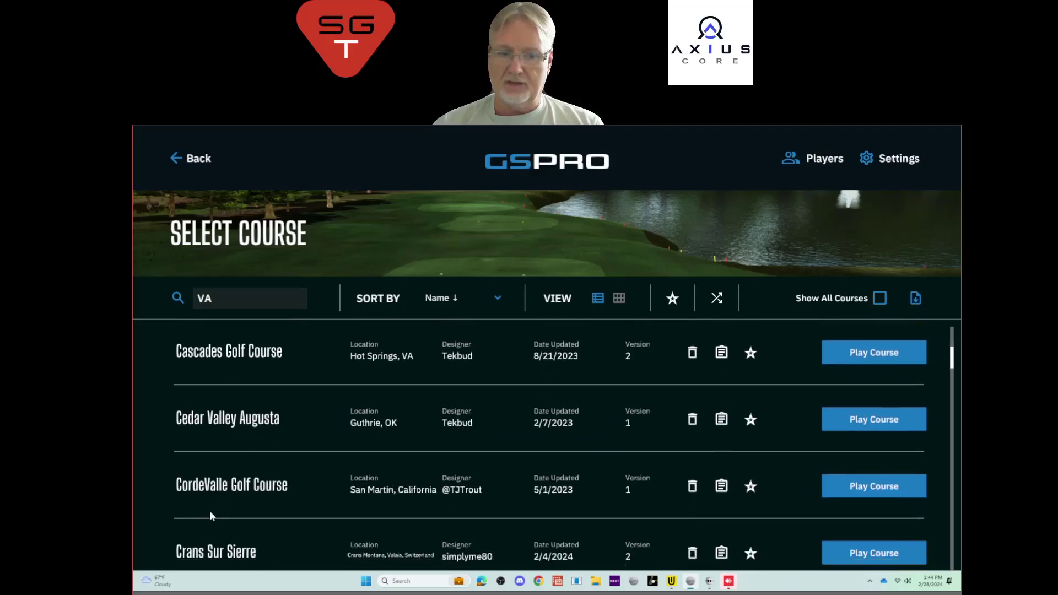
scroll(389, 445, up, 3)
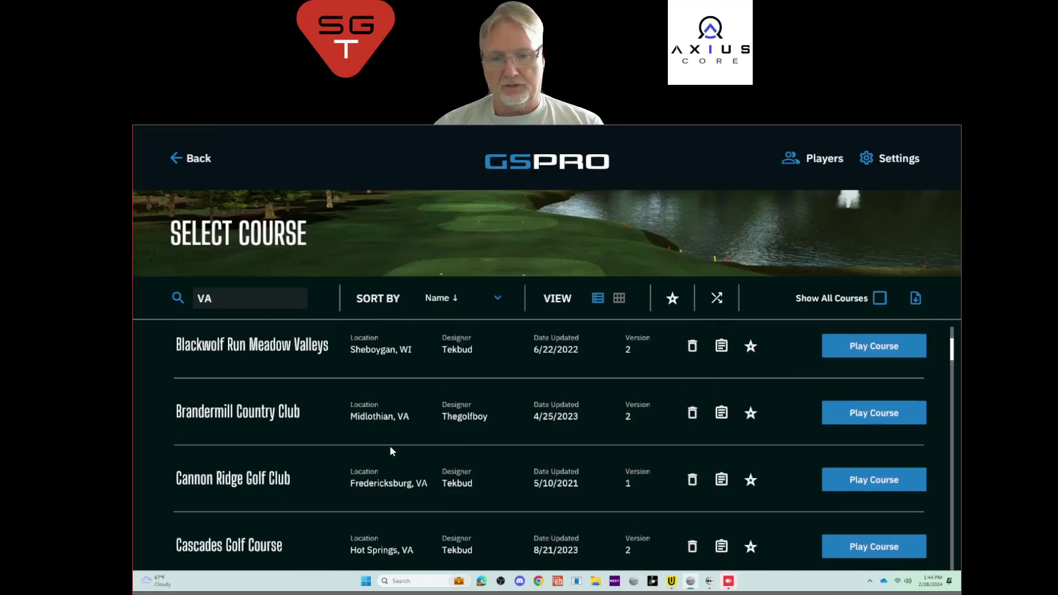
scroll(391, 450, up, 4)
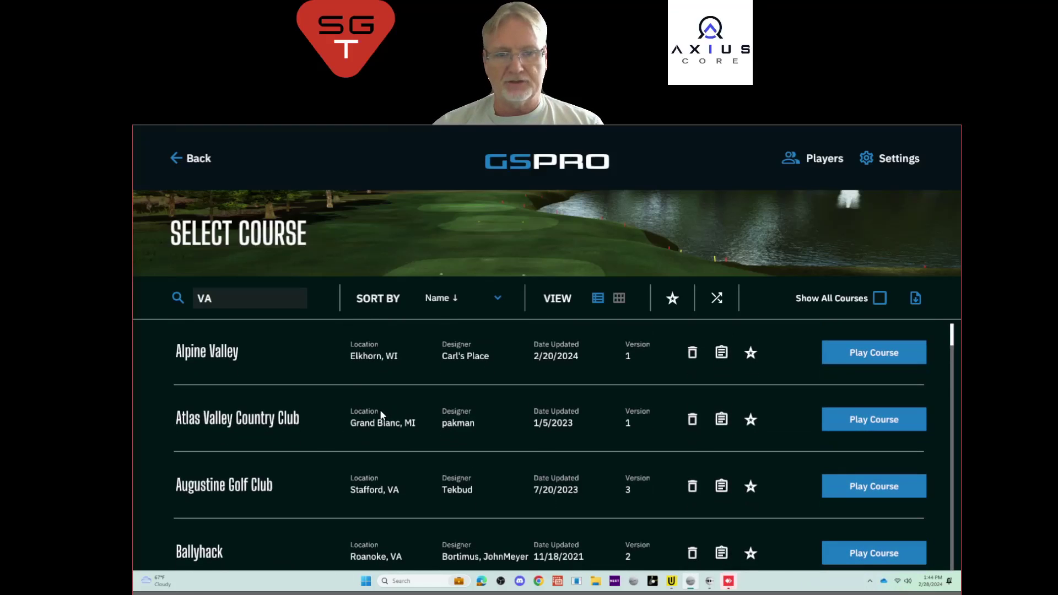
double_click(244, 299)
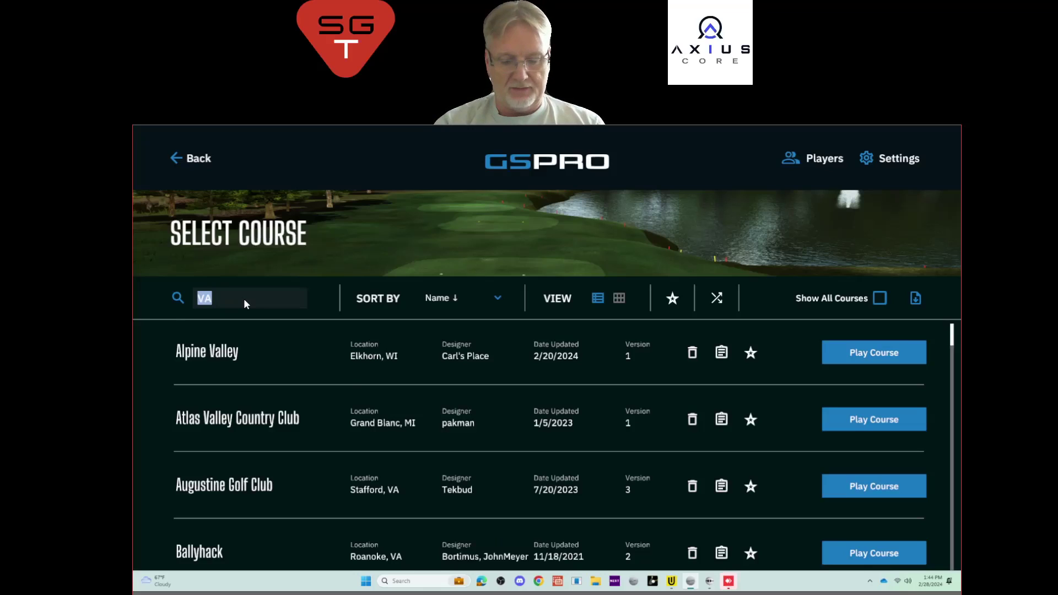
Step: Search 'Sand', browse the matching courses, then delete the term to restore the full list
text(Sandy)
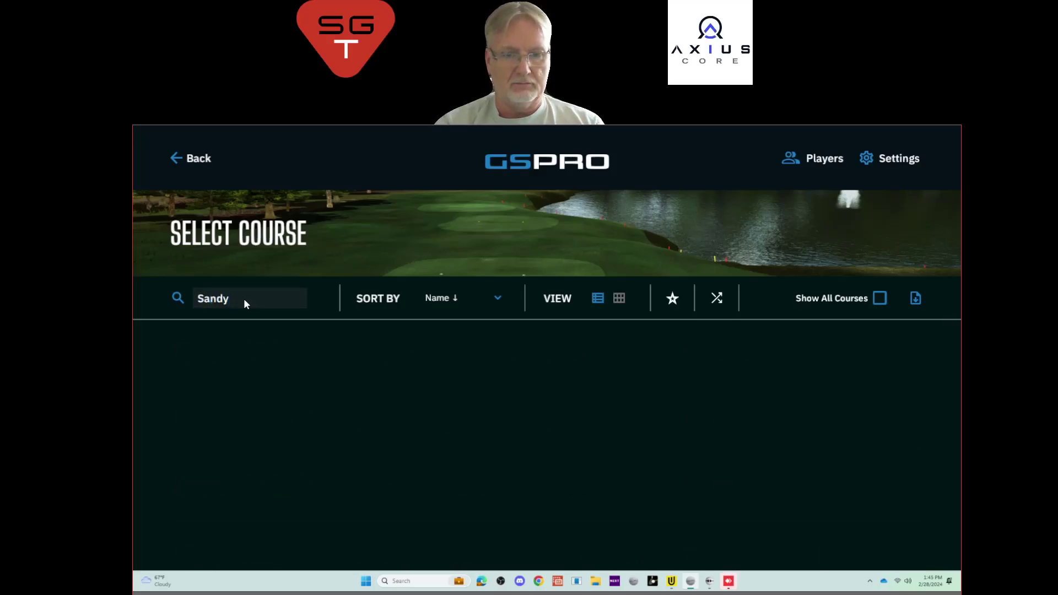
key(BackSpace)
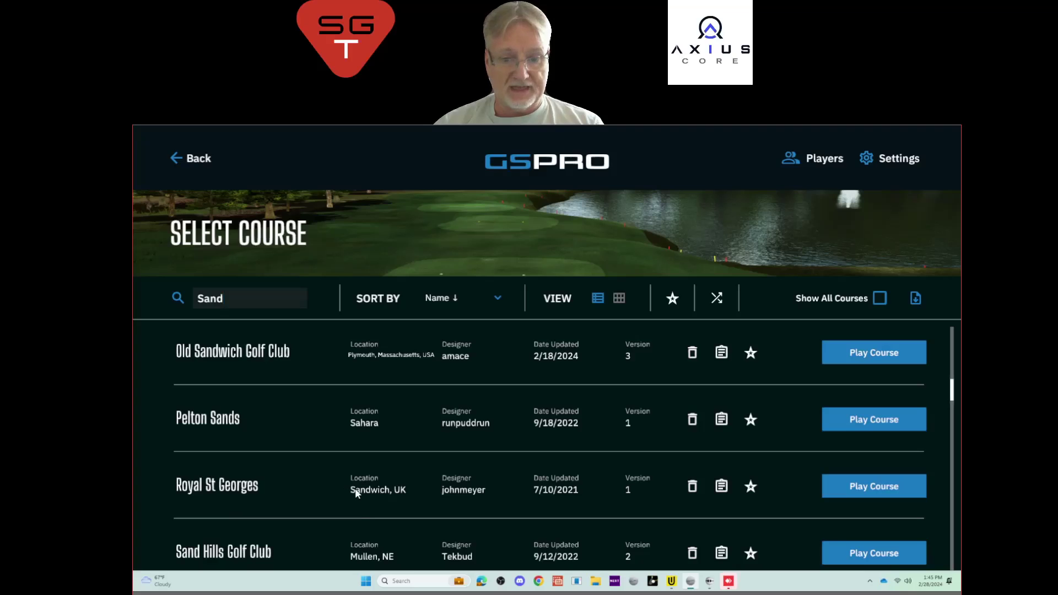
scroll(365, 490, up, 1)
scroll(366, 489, down, 2)
scroll(382, 489, up, 2)
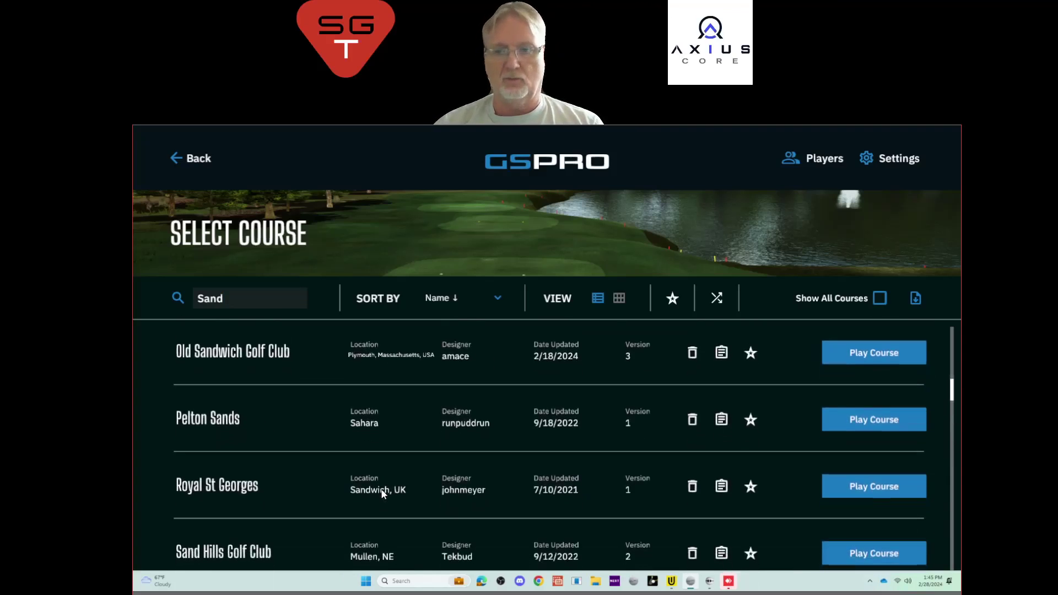
double_click(235, 300)
key(BackSpace)
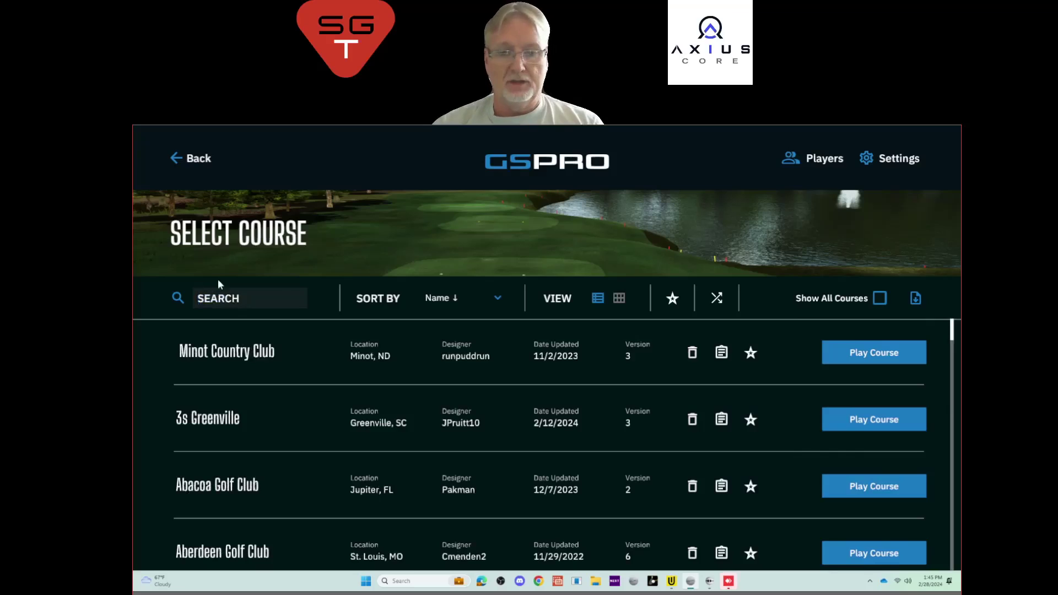
click(452, 297)
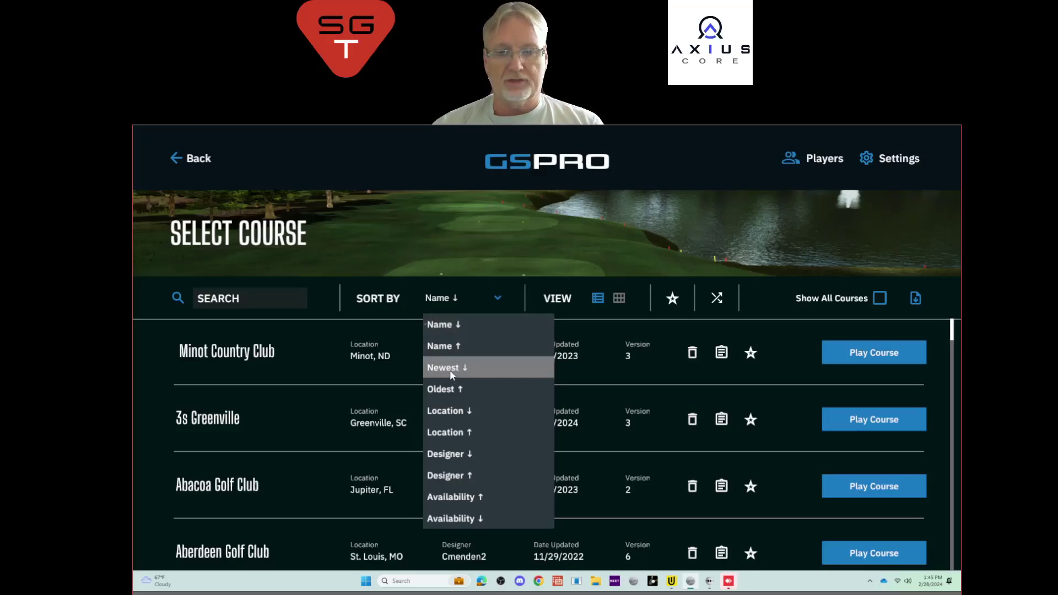
click(450, 413)
scroll(404, 427, down, 3)
scroll(407, 424, up, 1)
click(466, 293)
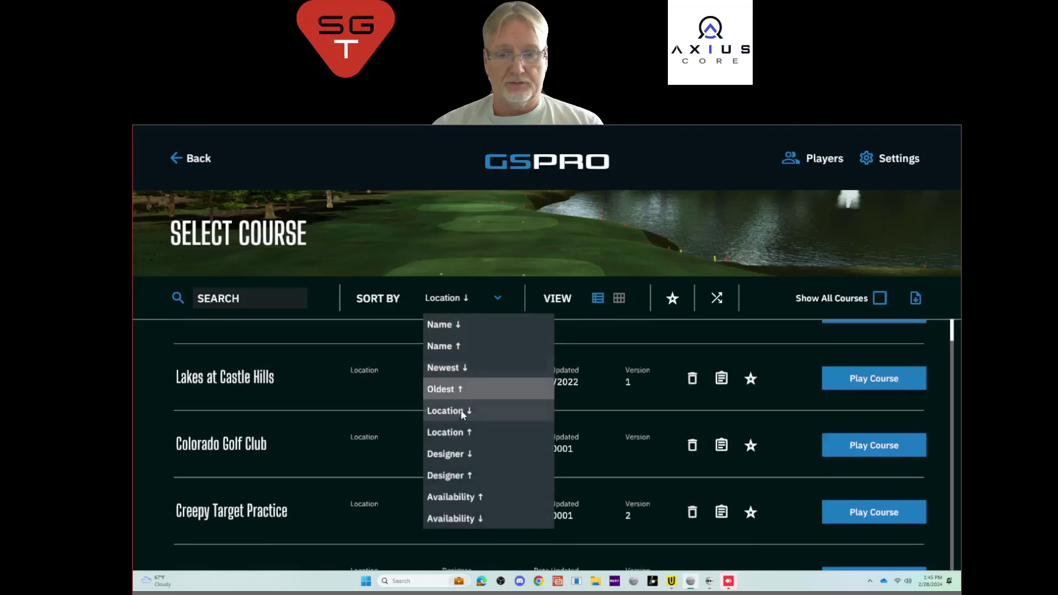
click(463, 431)
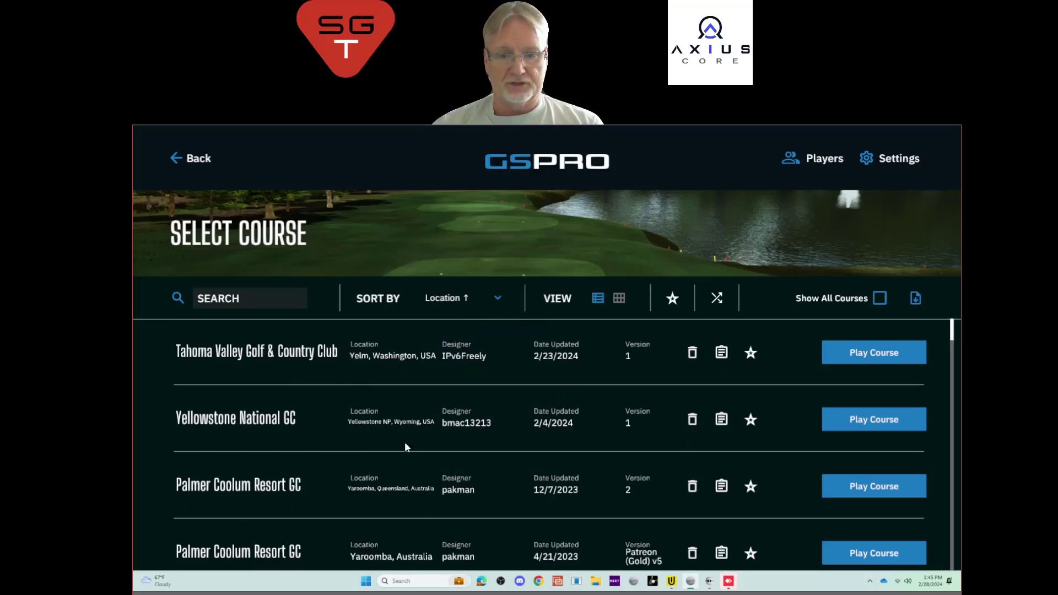
scroll(406, 446, down, 3)
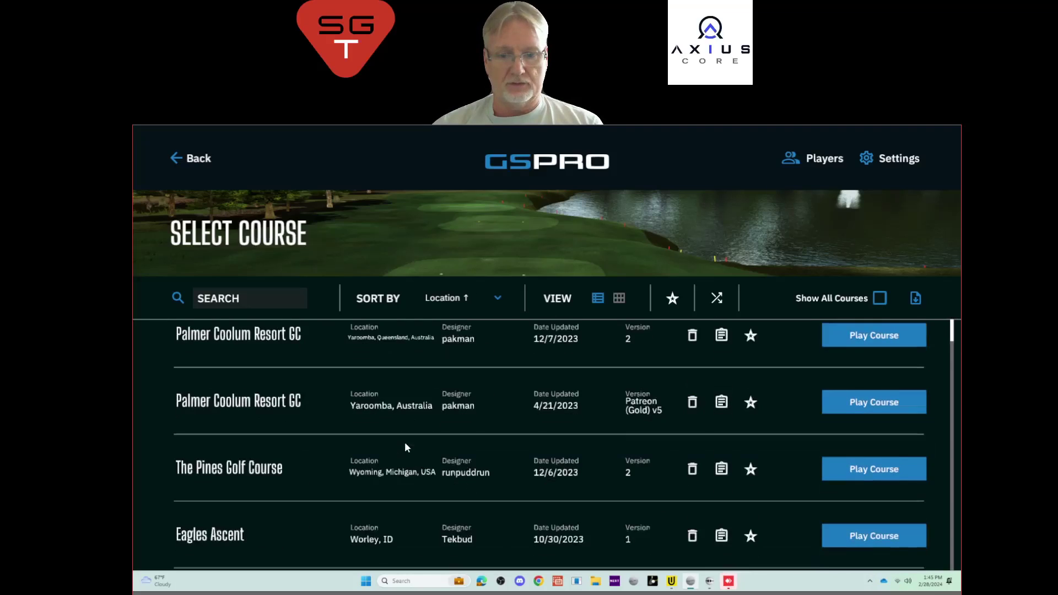
scroll(406, 447, up, 2)
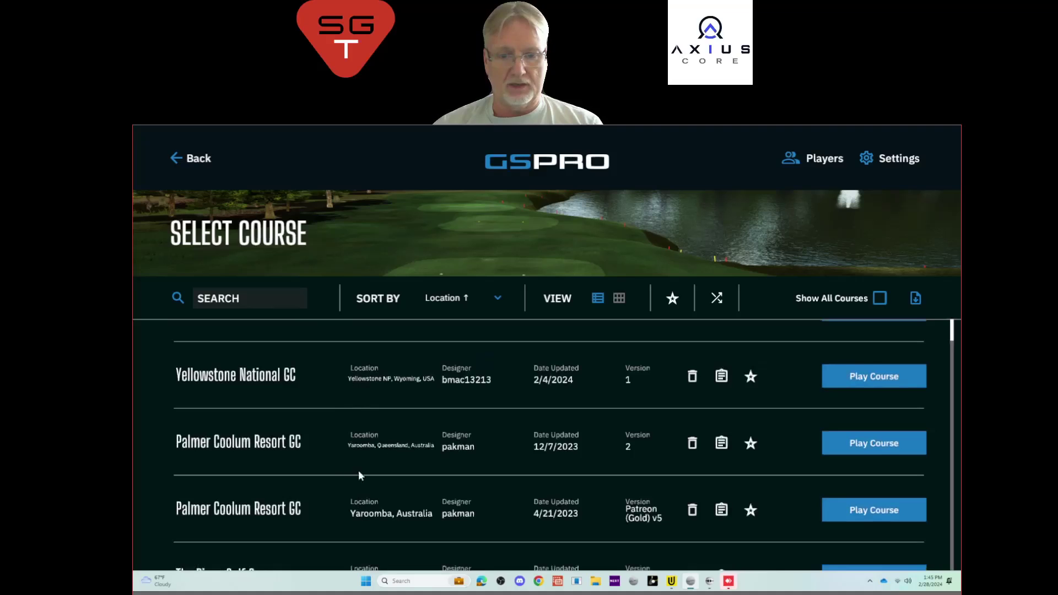
scroll(358, 471, down, 3)
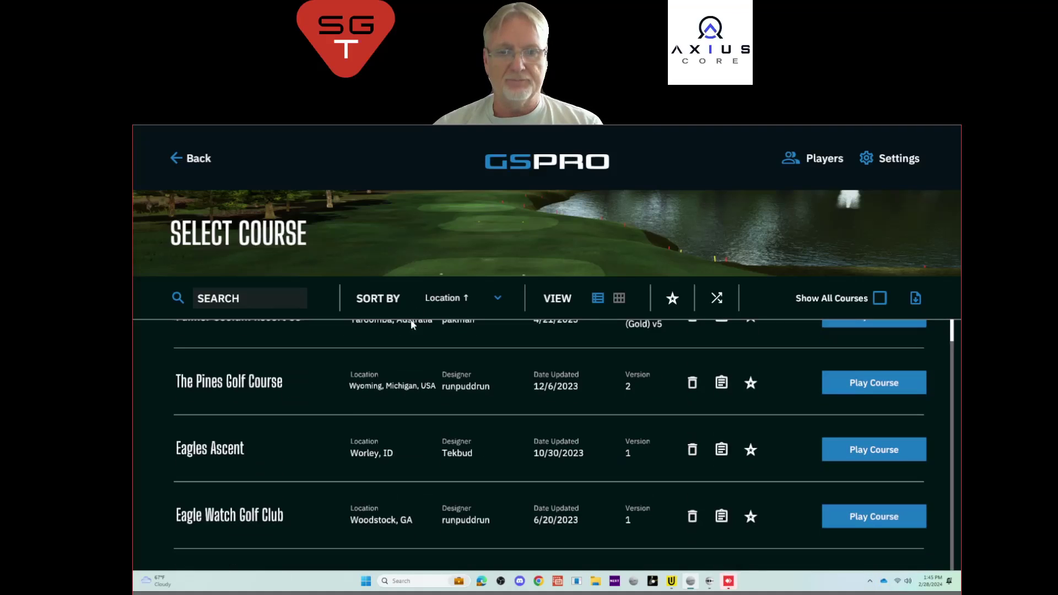
click(465, 298)
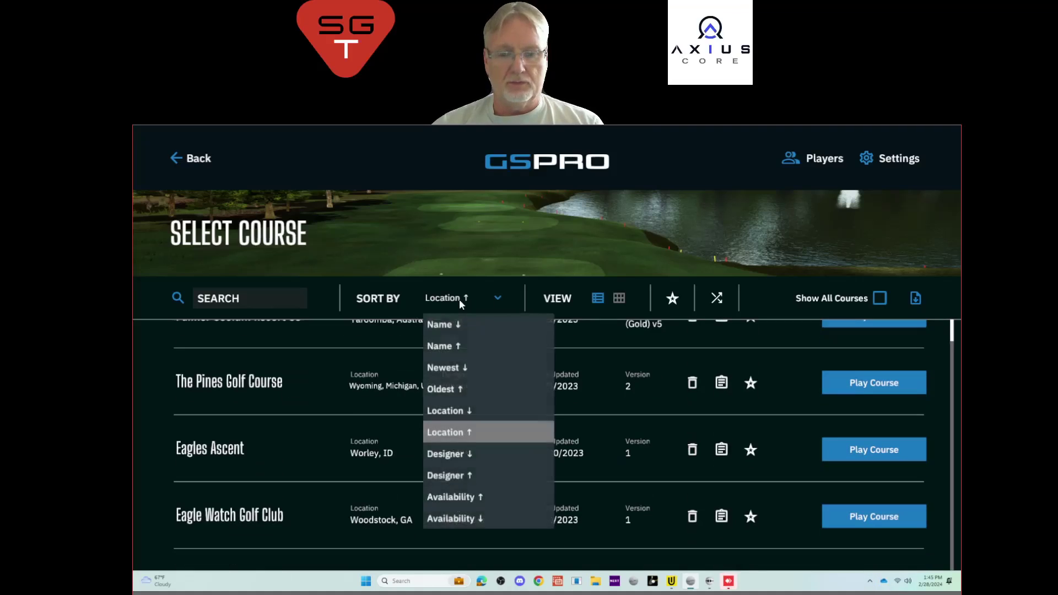
click(462, 455)
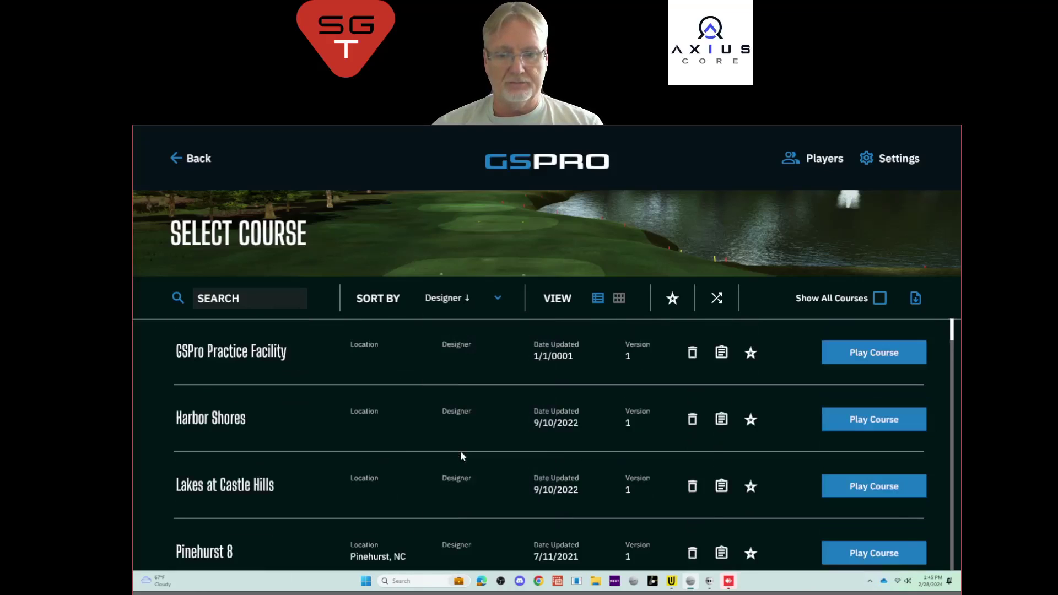
click(453, 298)
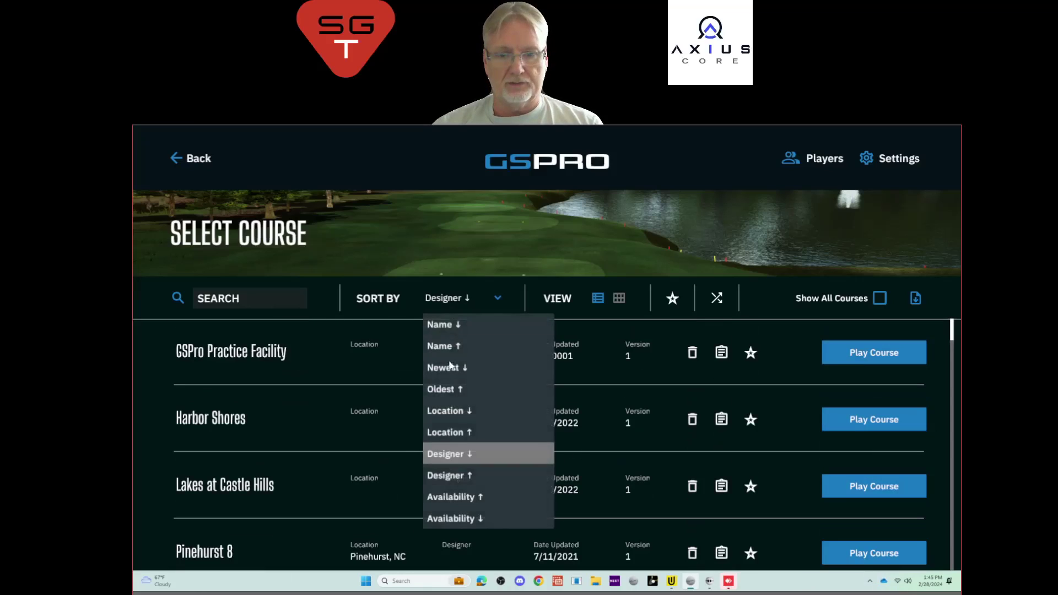
click(464, 498)
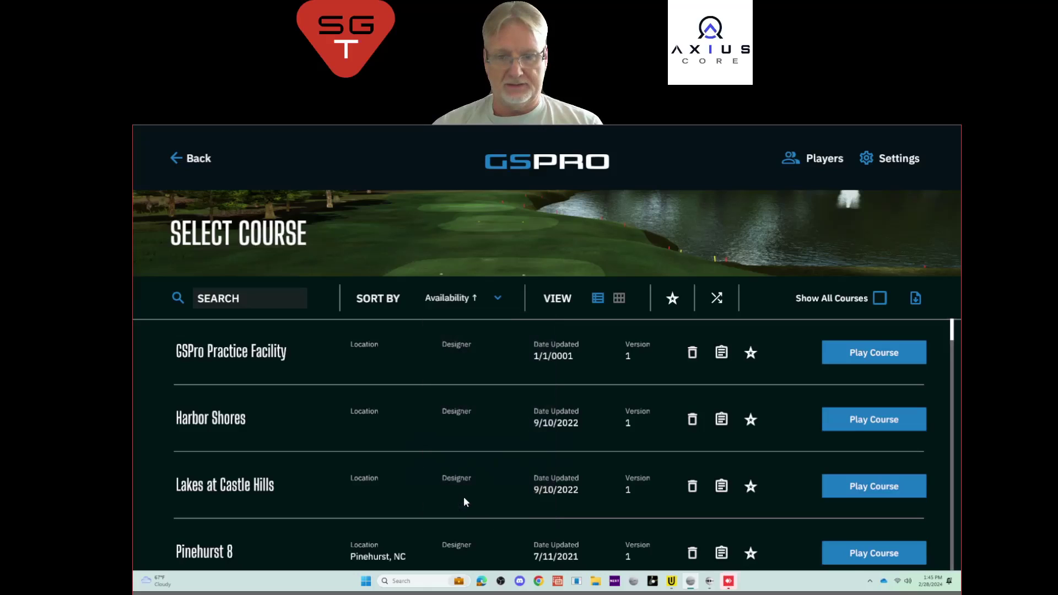
click(464, 300)
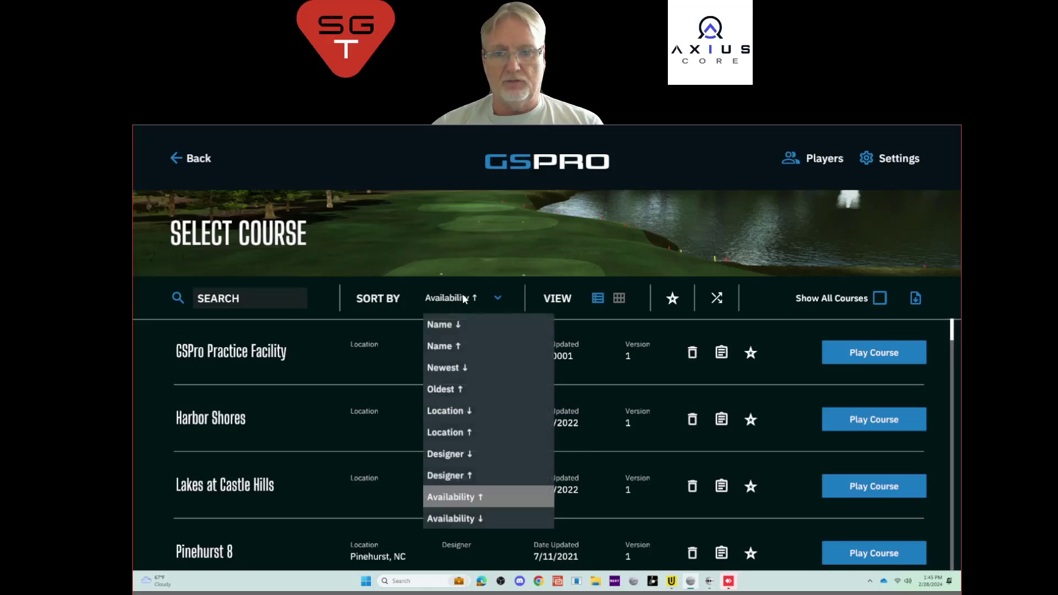
click(466, 520)
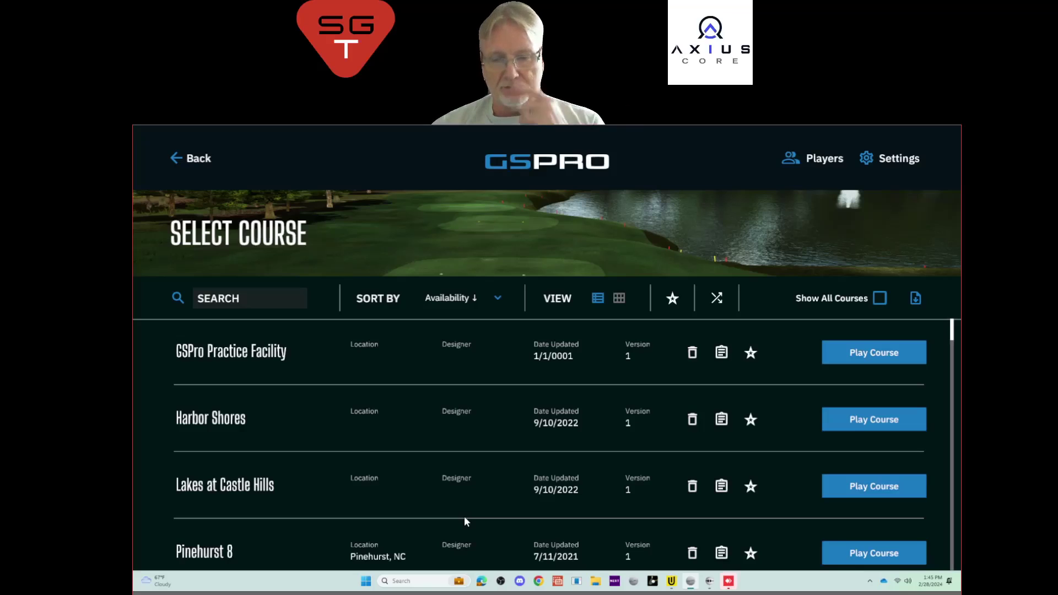
click(480, 300)
click(450, 328)
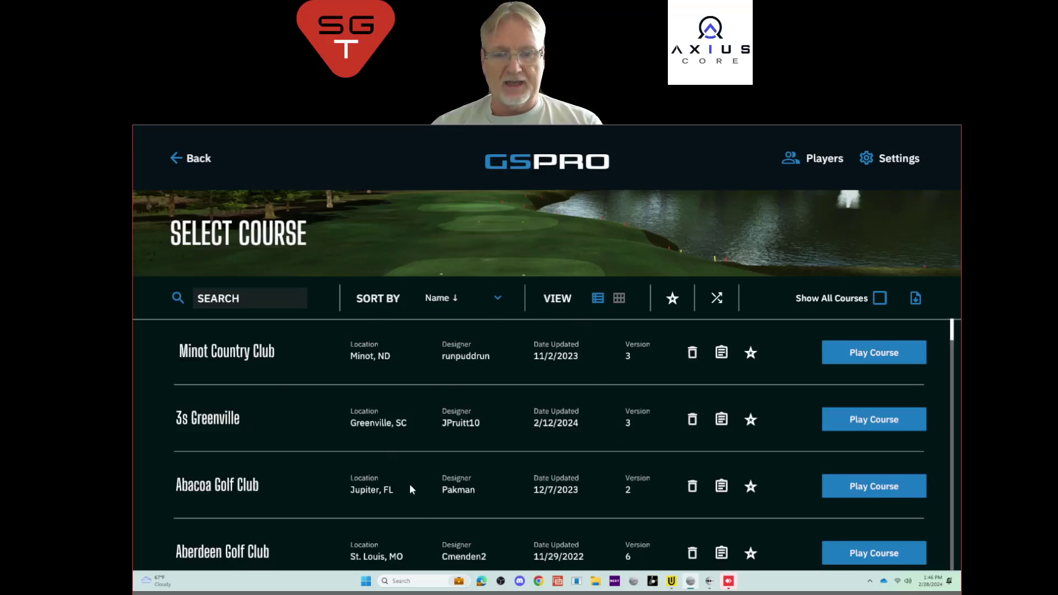
click(619, 300)
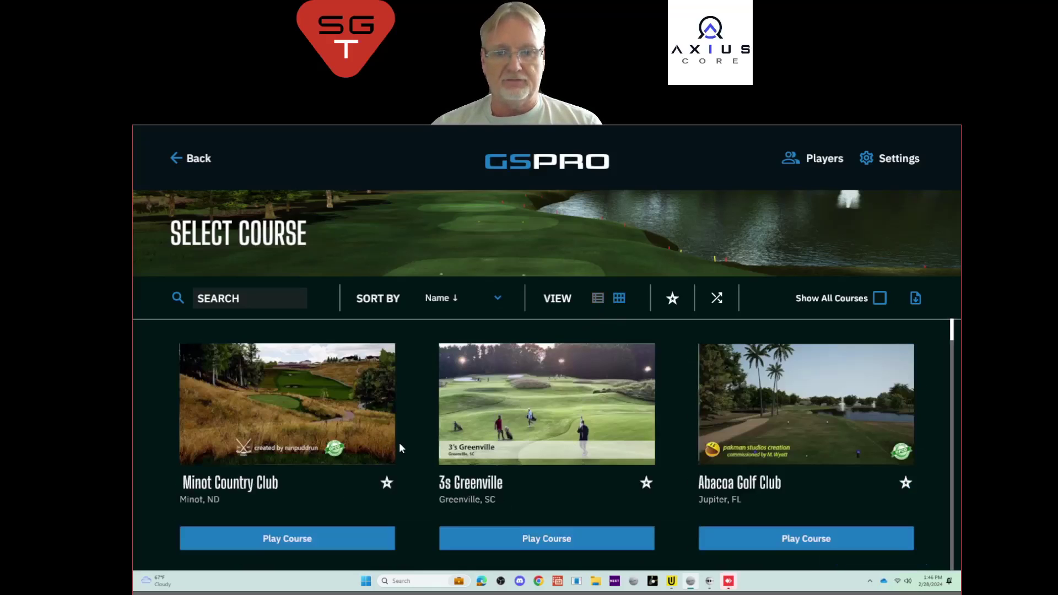
scroll(424, 436, down, 2)
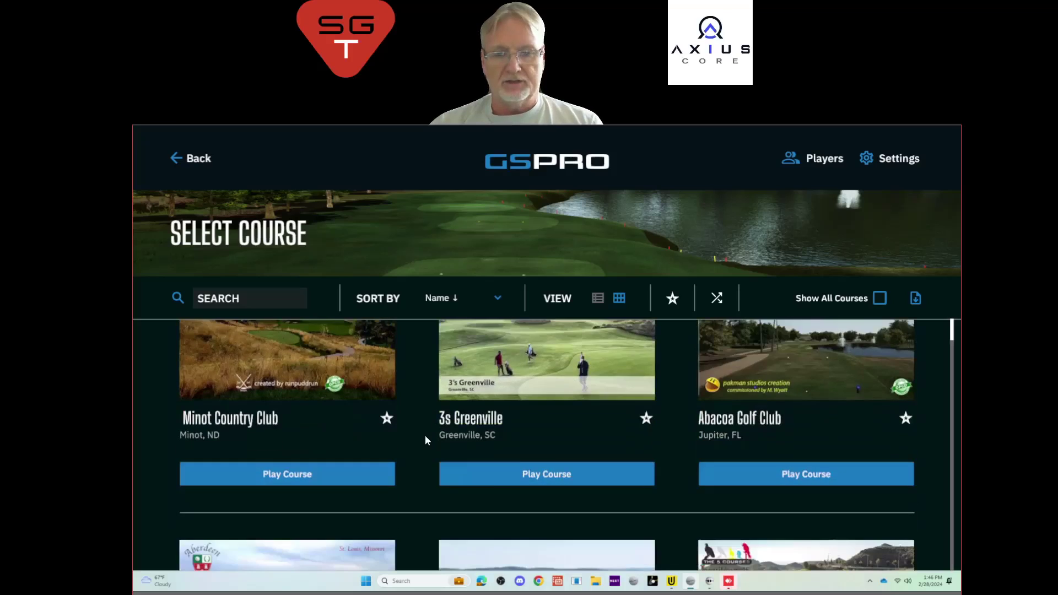
scroll(425, 441, down, 1)
scroll(425, 440, down, 1)
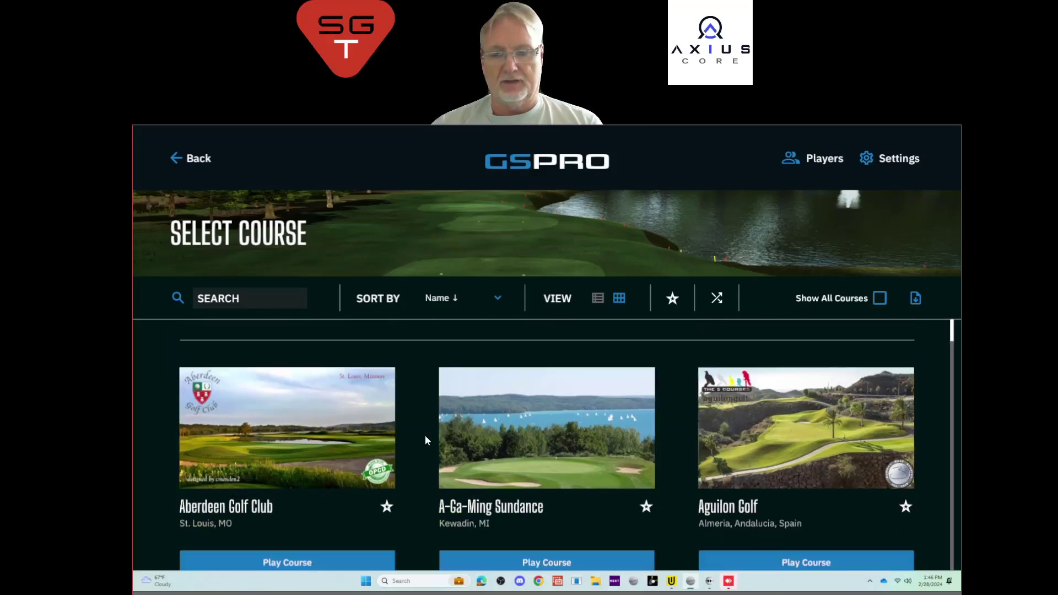
scroll(425, 441, down, 1)
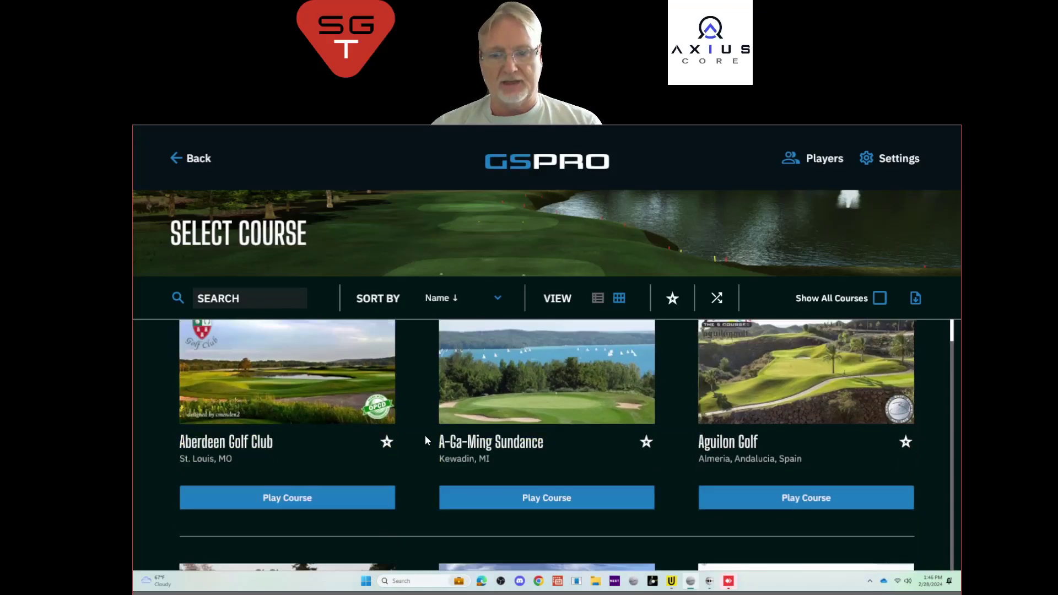
scroll(425, 441, down, 1)
scroll(425, 436, up, 1)
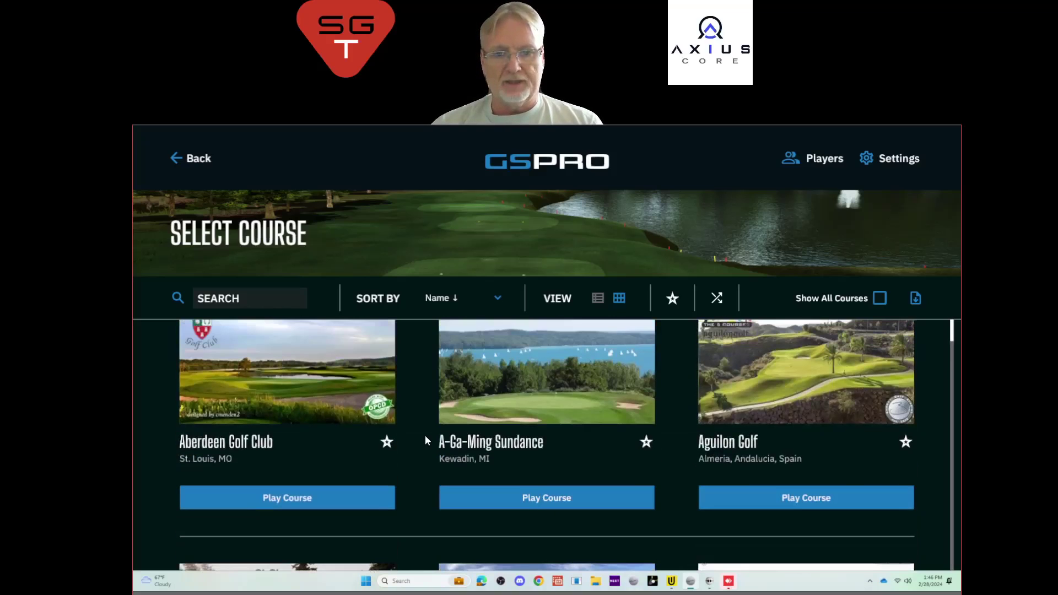
scroll(425, 436, up, 2)
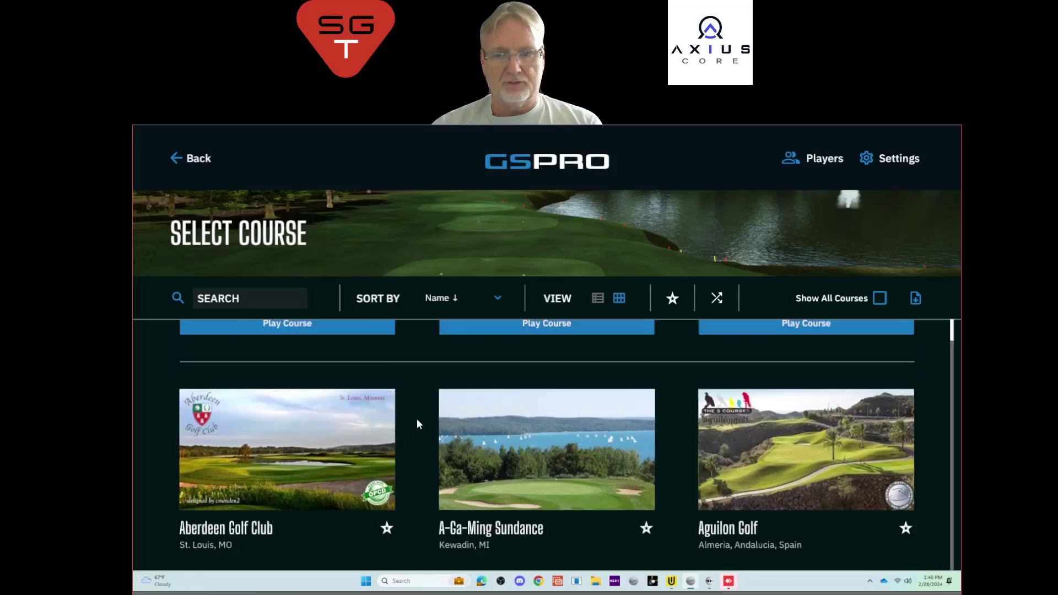
scroll(417, 422, up, 4)
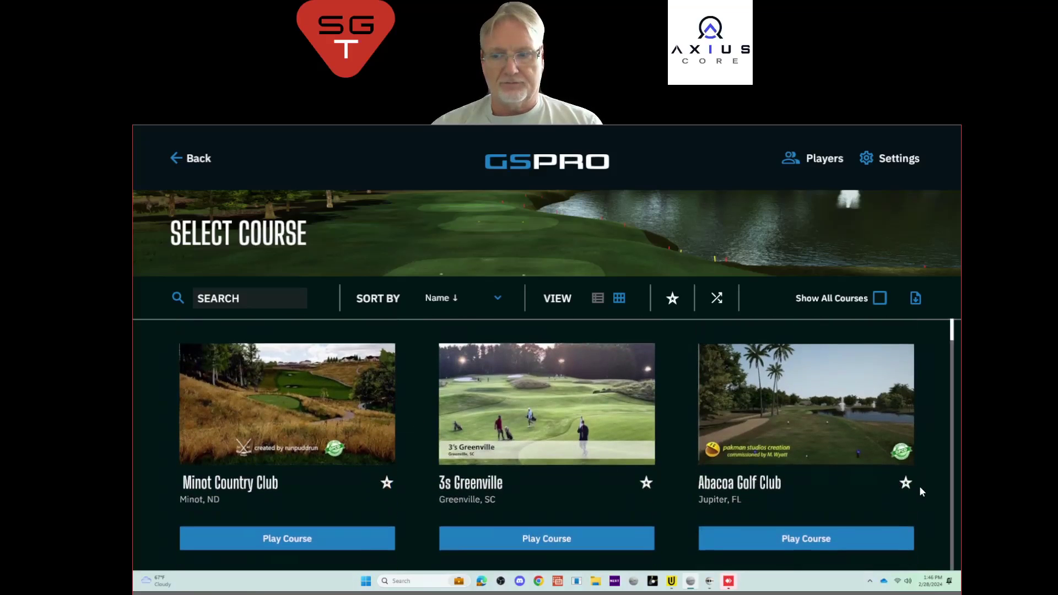
click(598, 298)
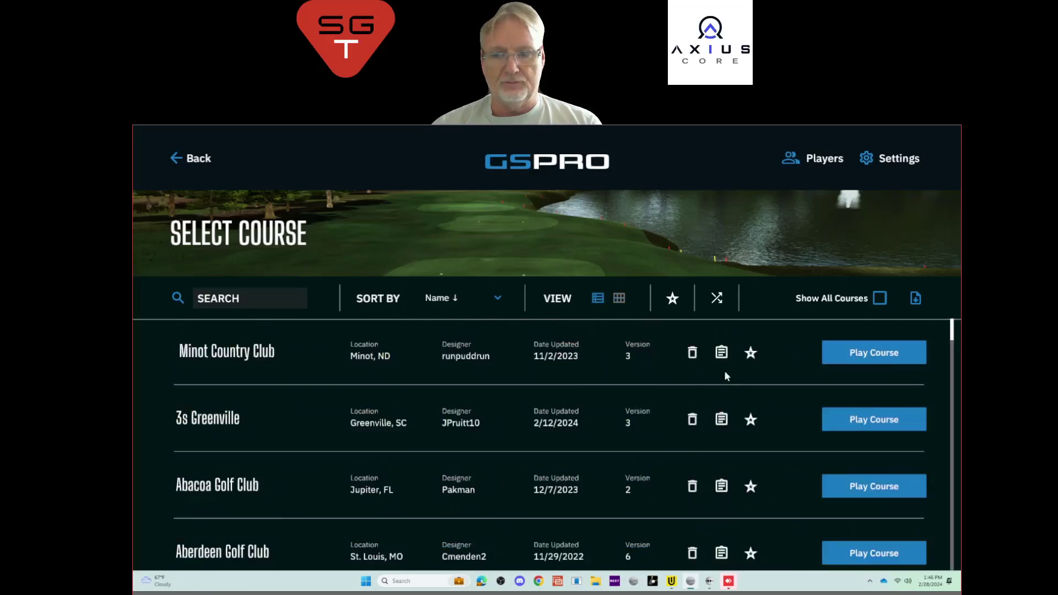
click(717, 301)
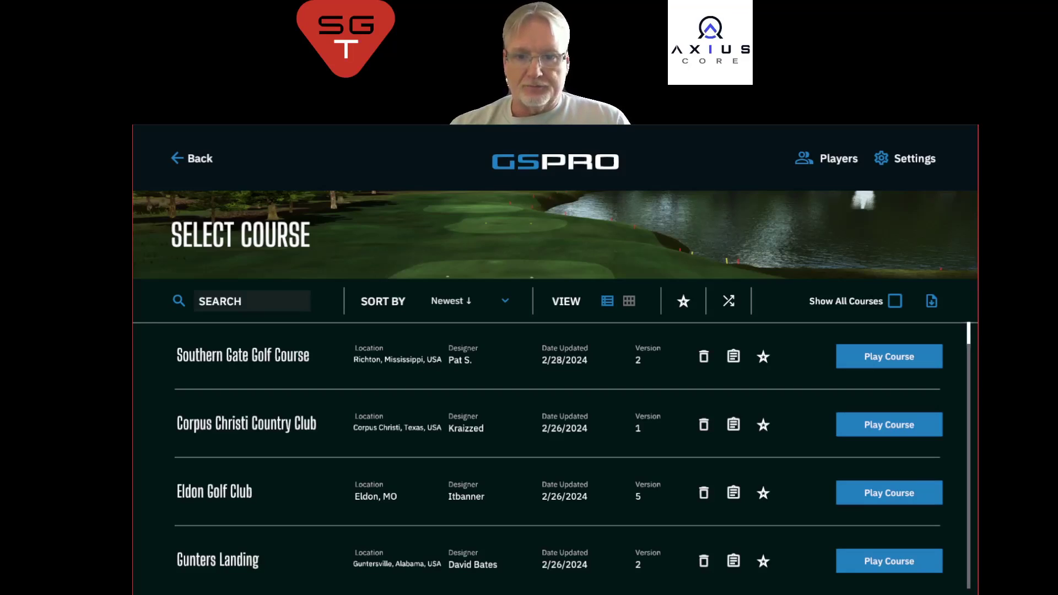
click(505, 296)
click(504, 295)
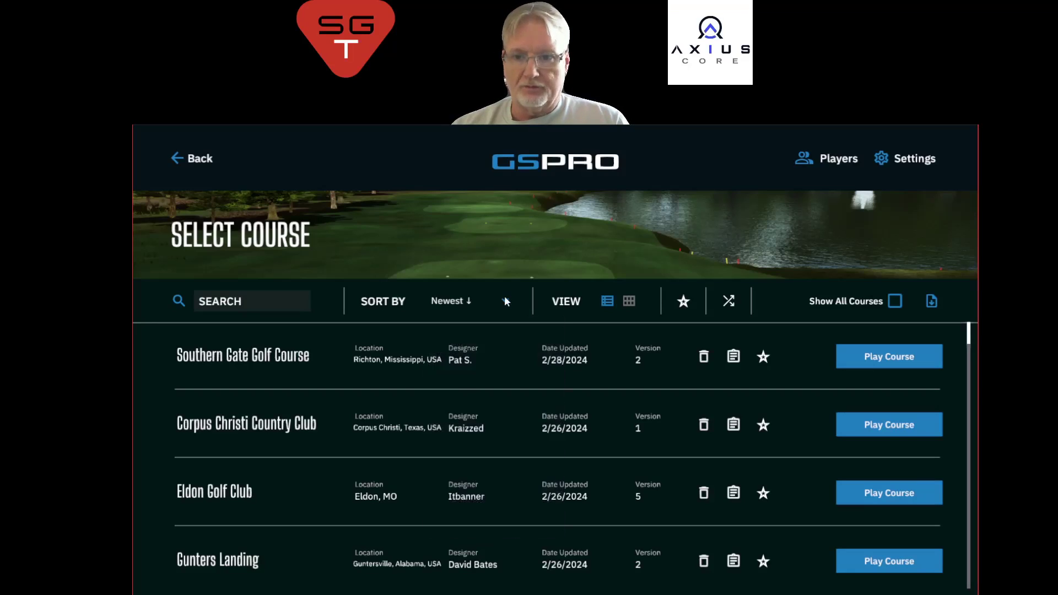
click(629, 302)
click(608, 301)
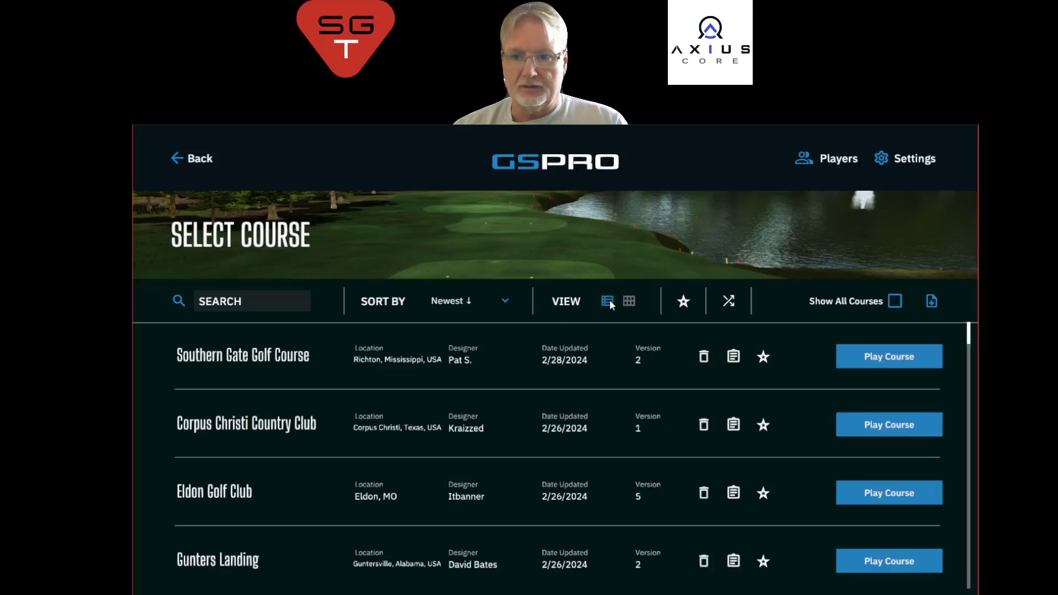
click(684, 301)
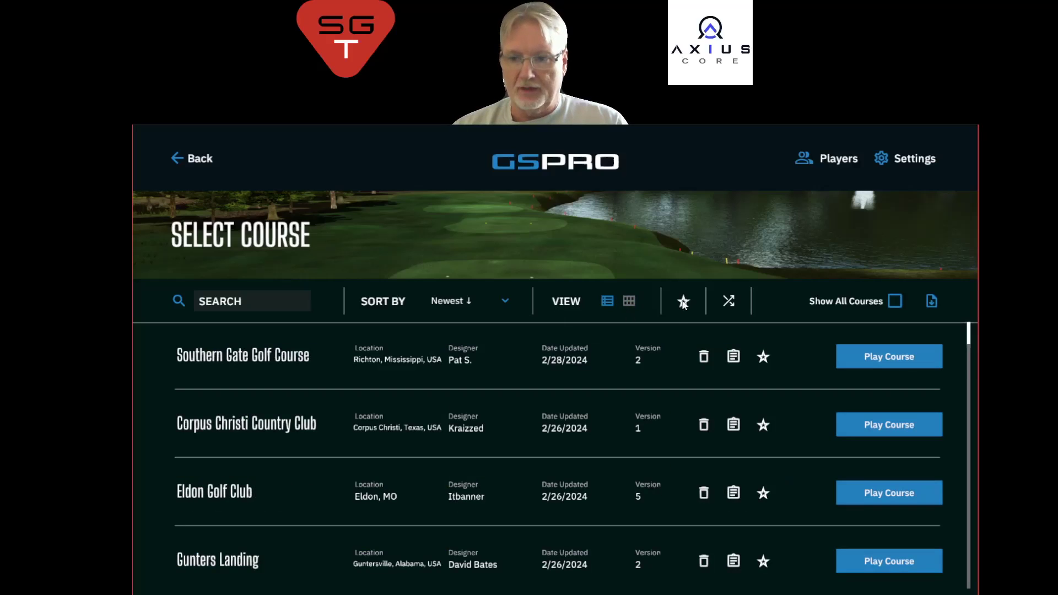
click(684, 302)
click(684, 302)
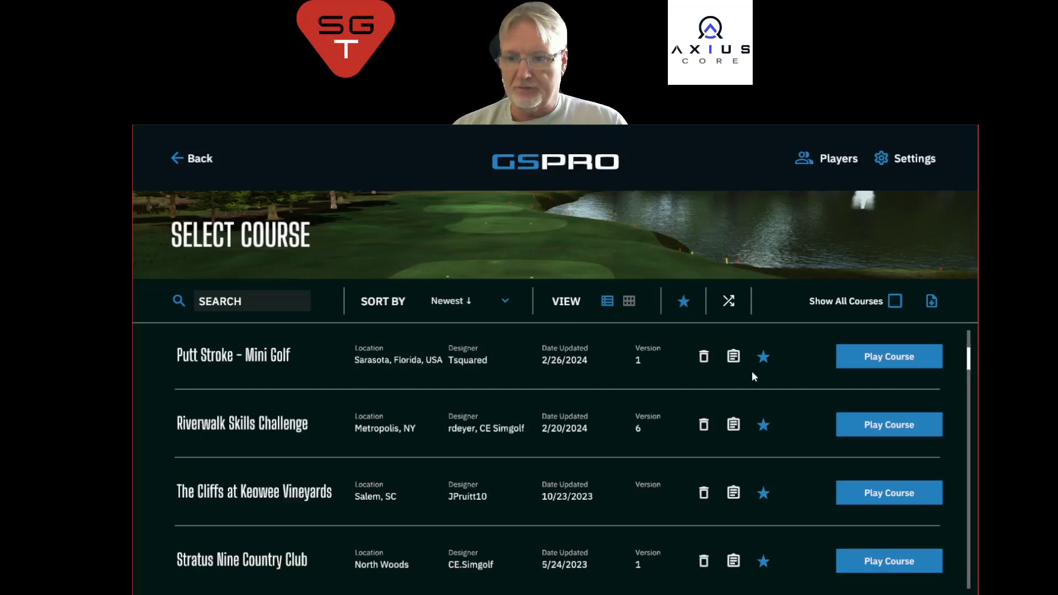
scroll(756, 376, down, 1)
scroll(756, 376, down, 4)
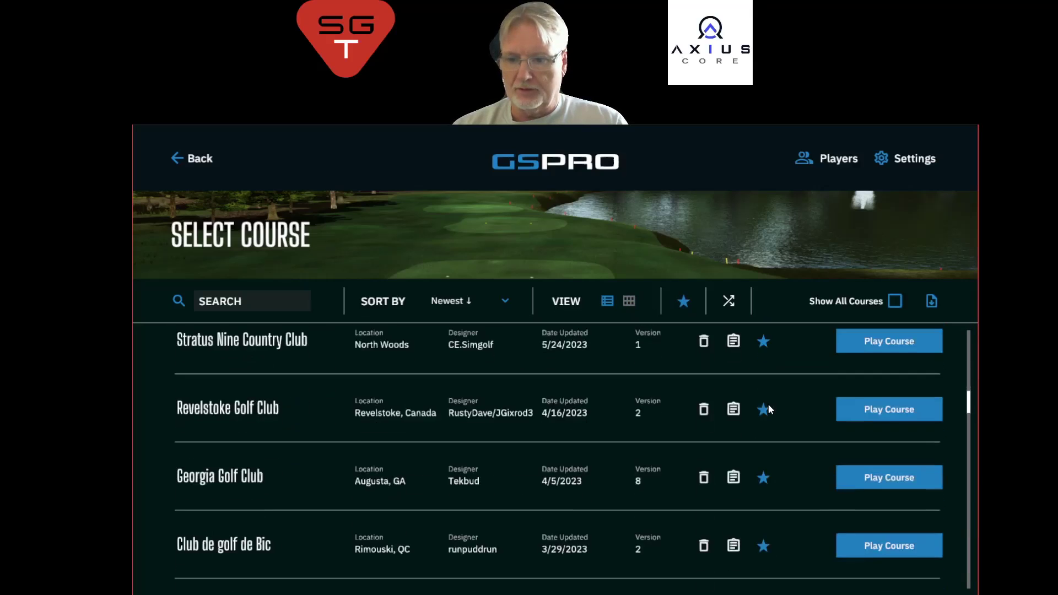
scroll(769, 406, up, 4)
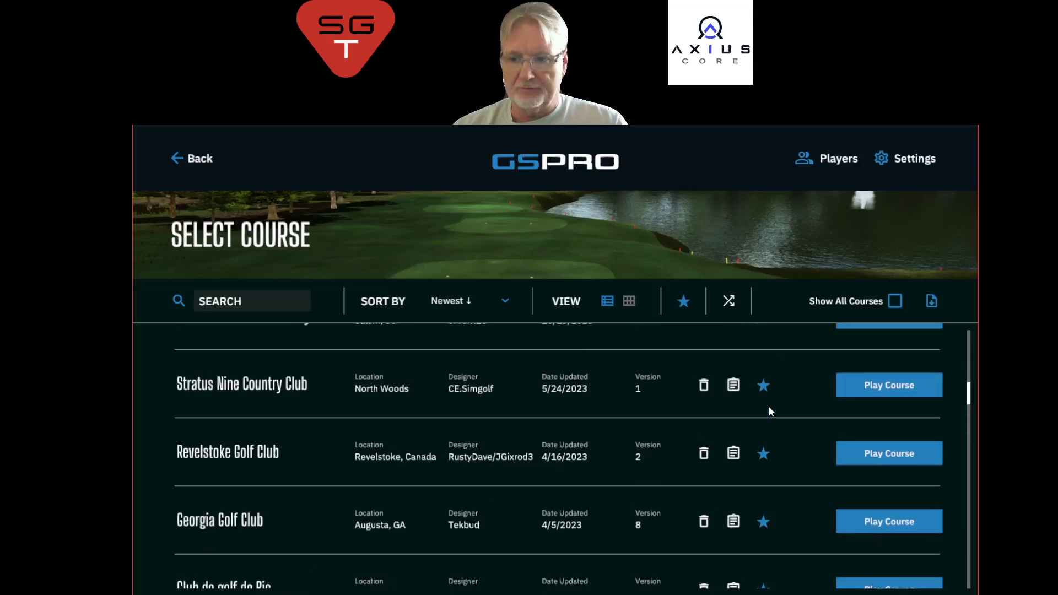
click(684, 302)
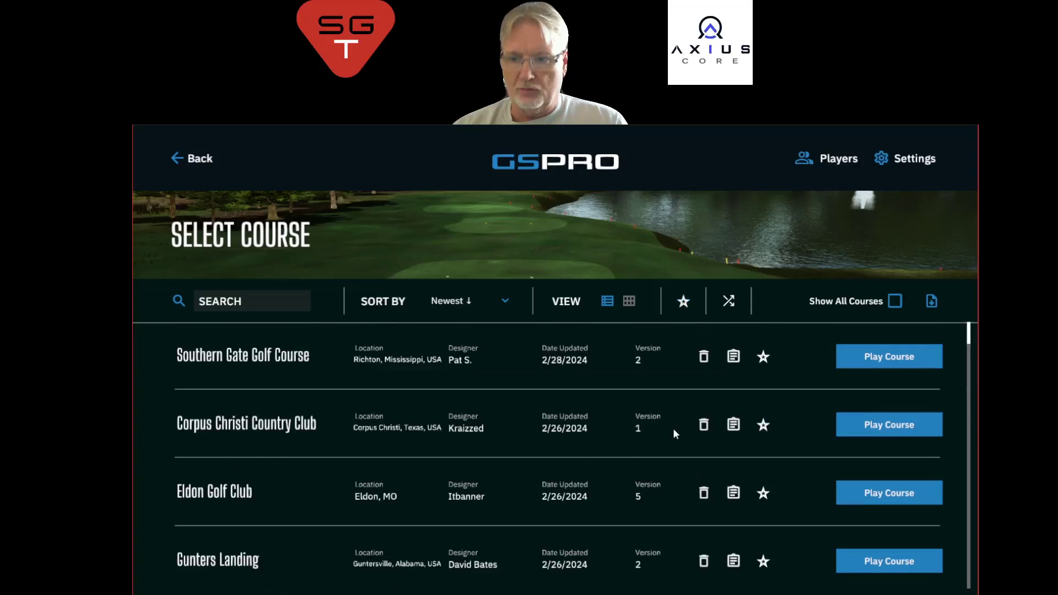
scroll(690, 428, down, 1)
scroll(690, 428, up, 1)
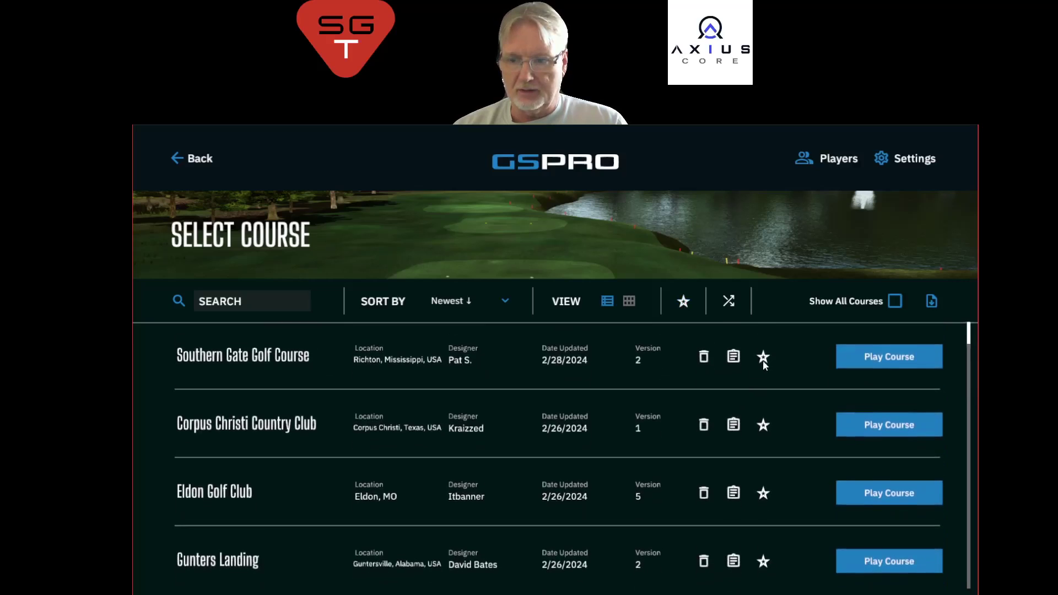
click(730, 301)
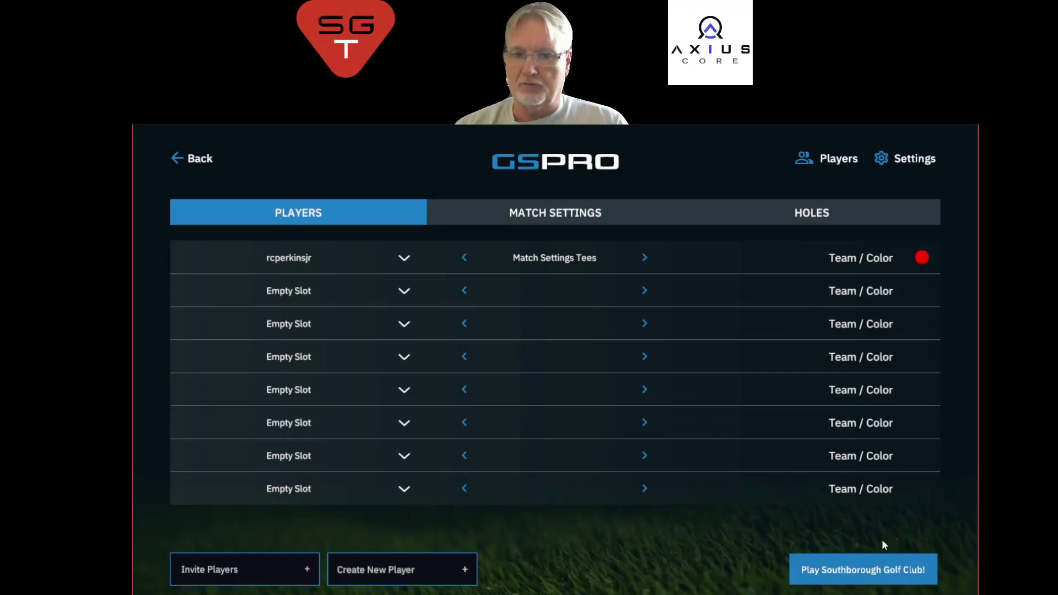
click(201, 160)
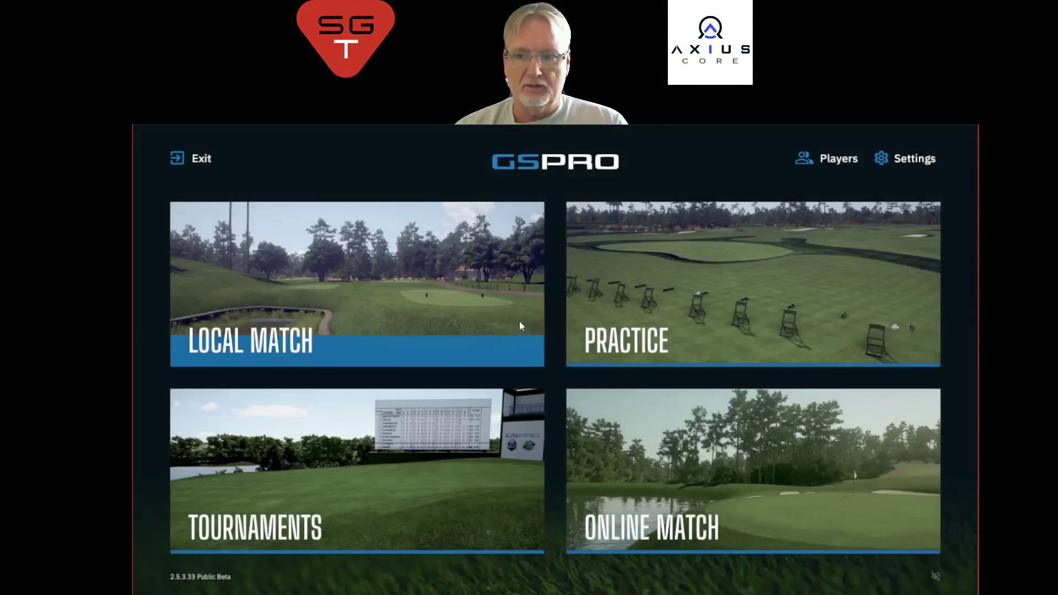
click(342, 268)
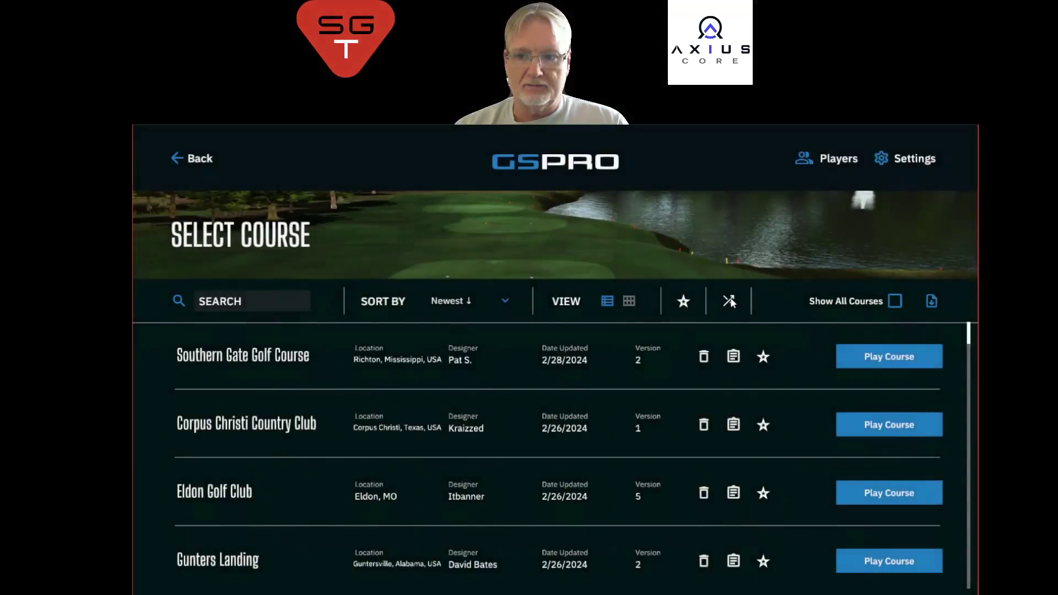
click(730, 302)
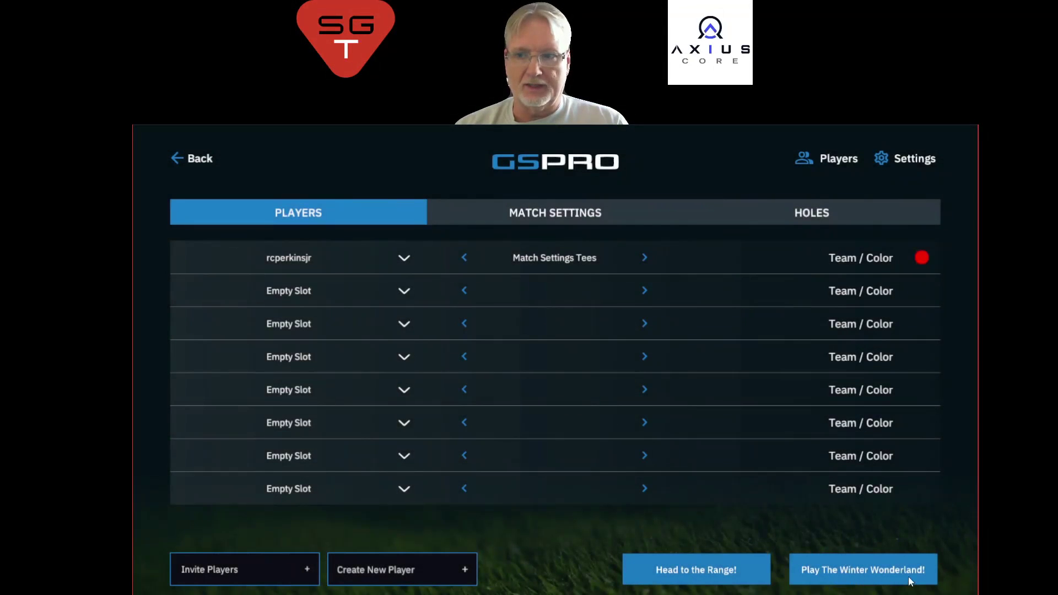
click(200, 160)
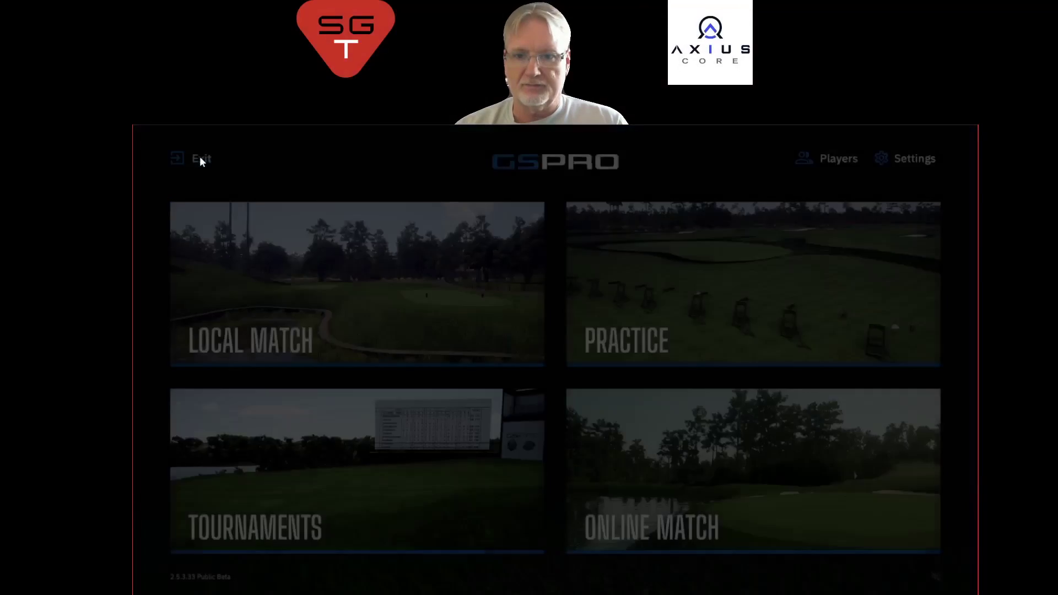
click(301, 264)
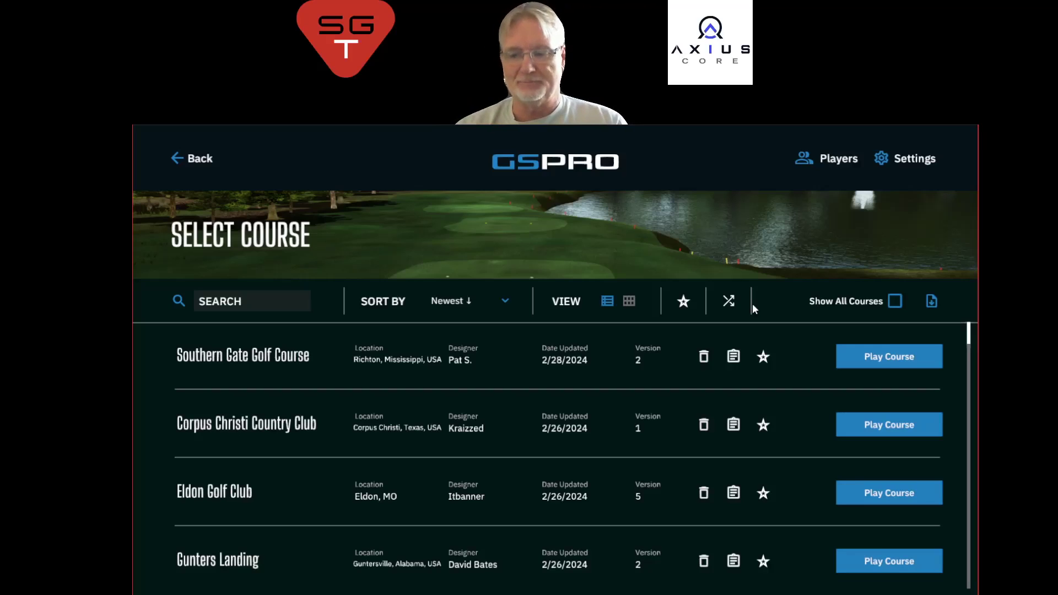
Step: Turn Show All Courses on, browse the full list, then turn it off again
click(896, 302)
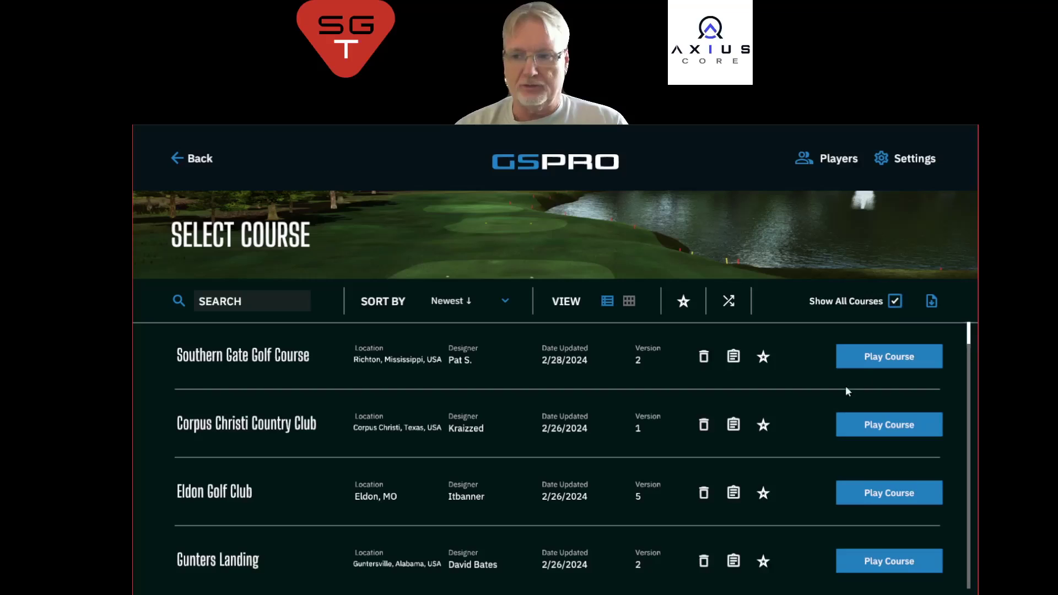
scroll(761, 424, down, 2)
scroll(761, 425, up, 2)
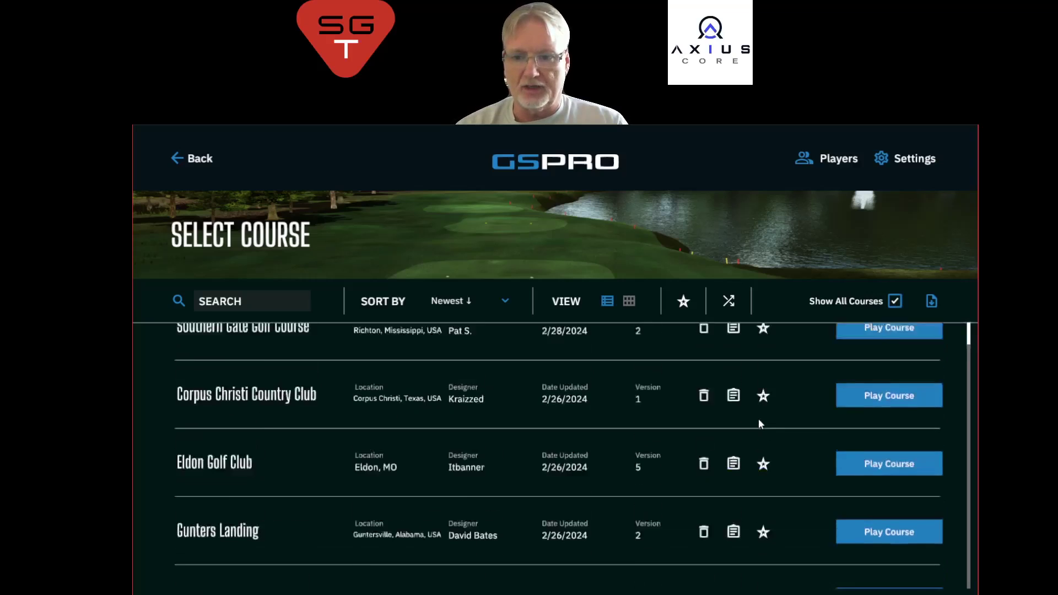
click(895, 301)
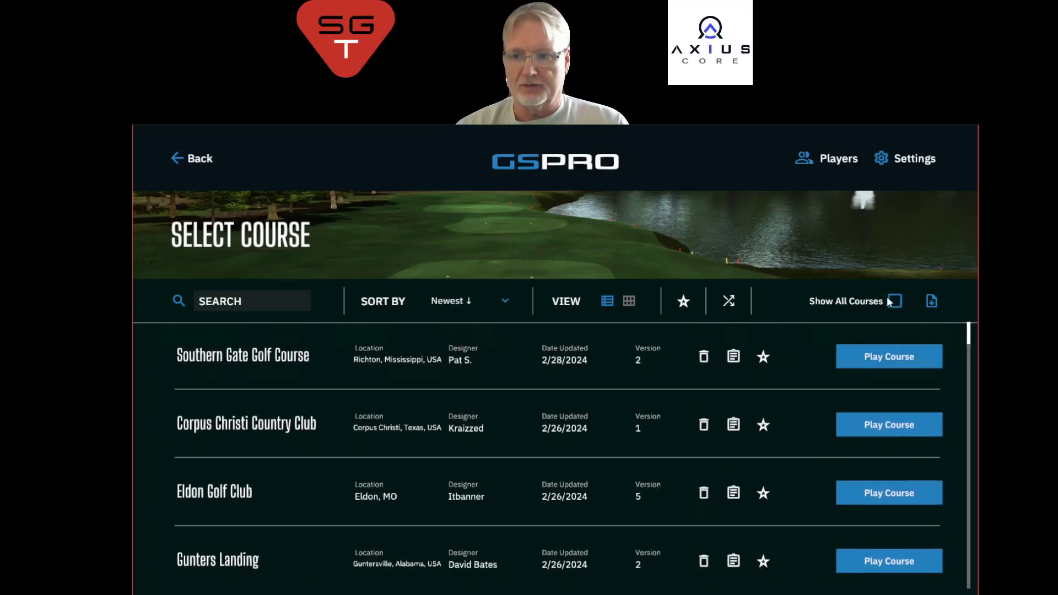
Step: Delete Southern Gate Golf Course and check the remaining installed courses
click(704, 358)
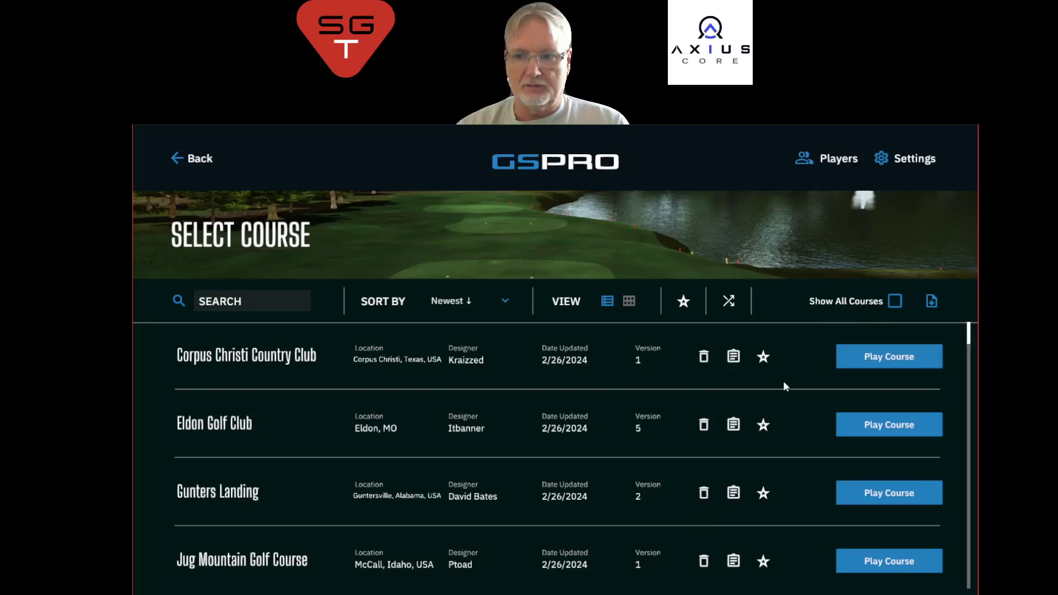
scroll(787, 431, down, 2)
scroll(786, 431, up, 2)
scroll(786, 431, down, 1)
scroll(786, 431, up, 1)
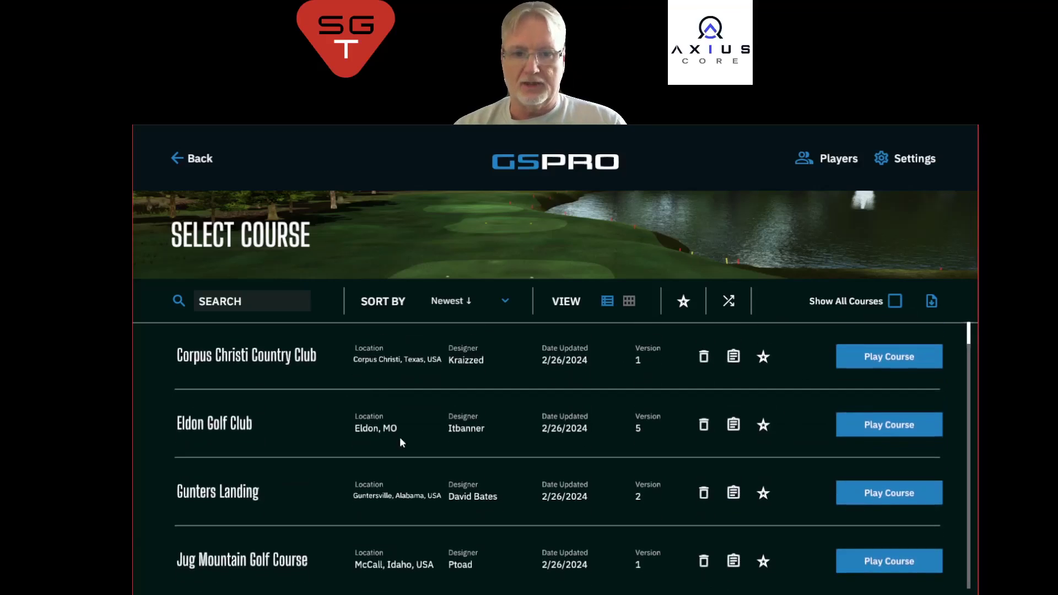
Step: Show all courses sorted by Availability and re-download Southern Gate Golf Course
click(895, 302)
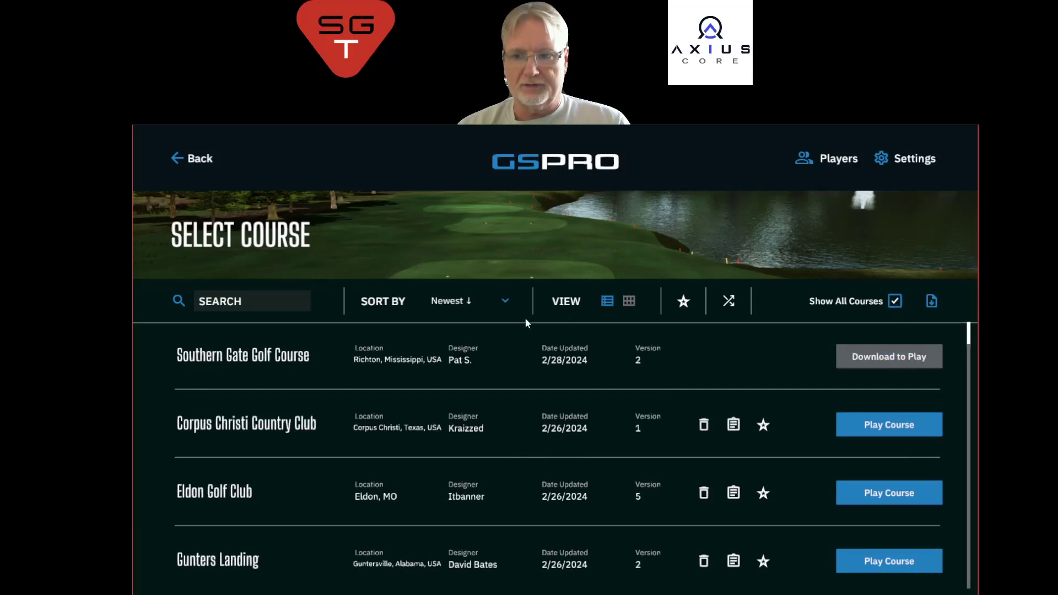
click(466, 301)
click(488, 530)
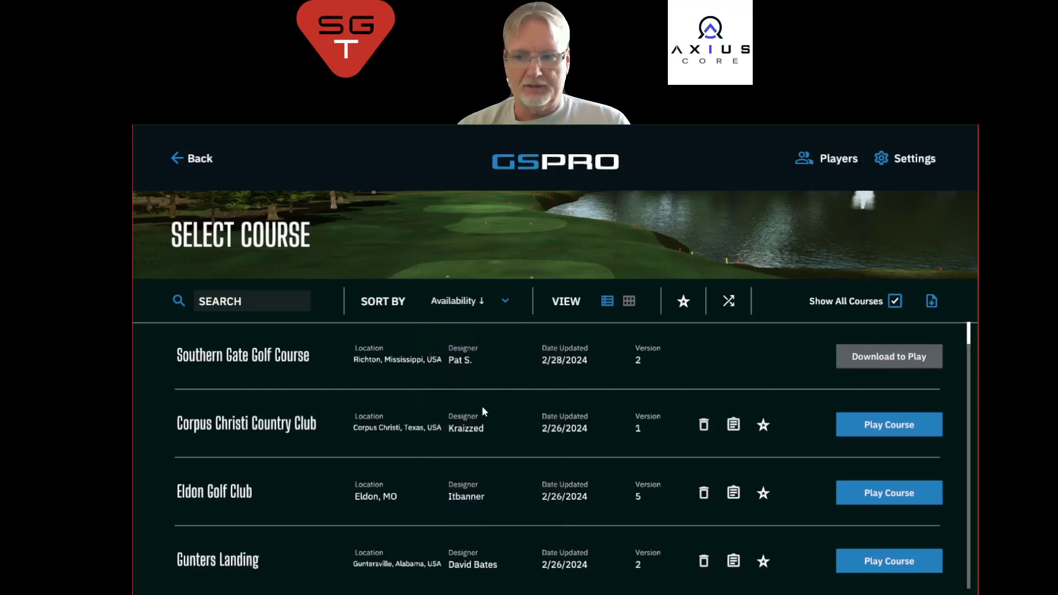
click(852, 364)
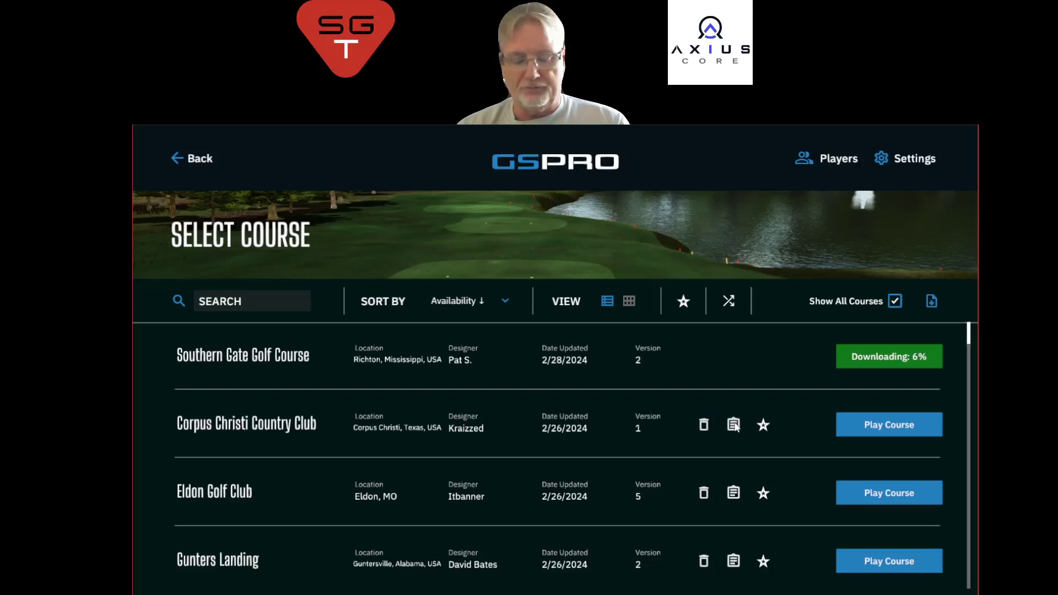
click(291, 307)
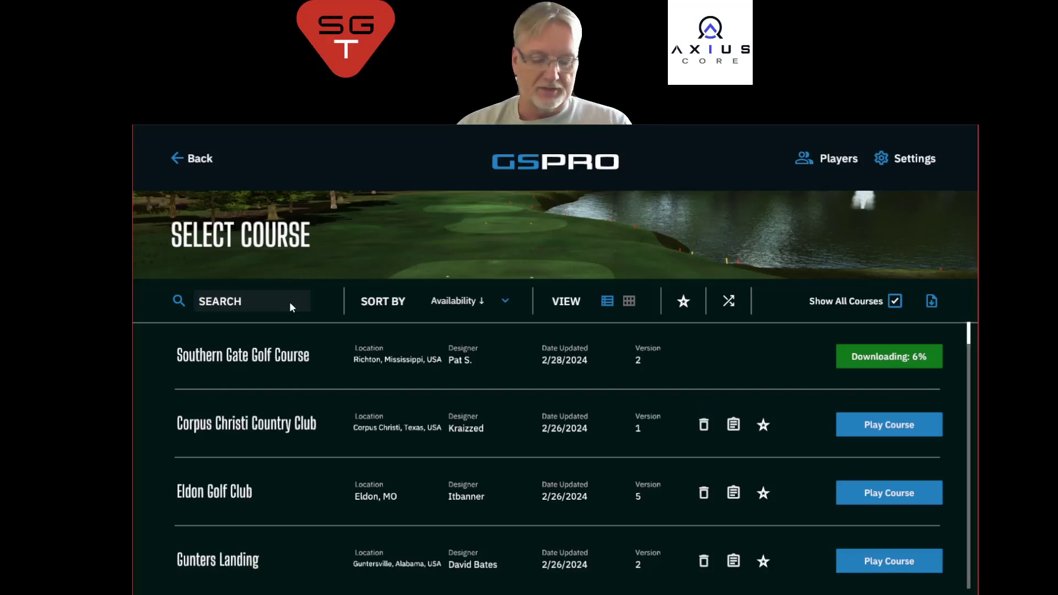